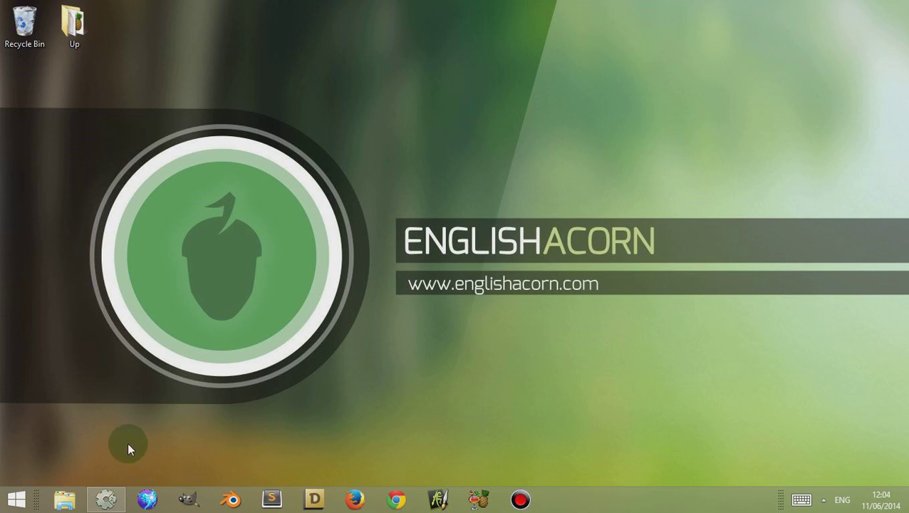
- Restore the Construct 2 window so its Start page is showing
left_click(107, 499)
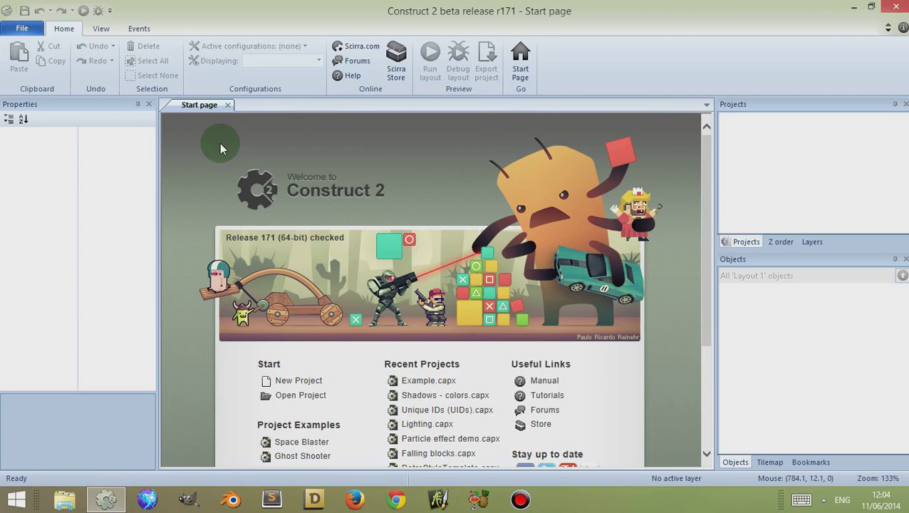
- Close the Start page and create a New empty project
left_click(228, 106)
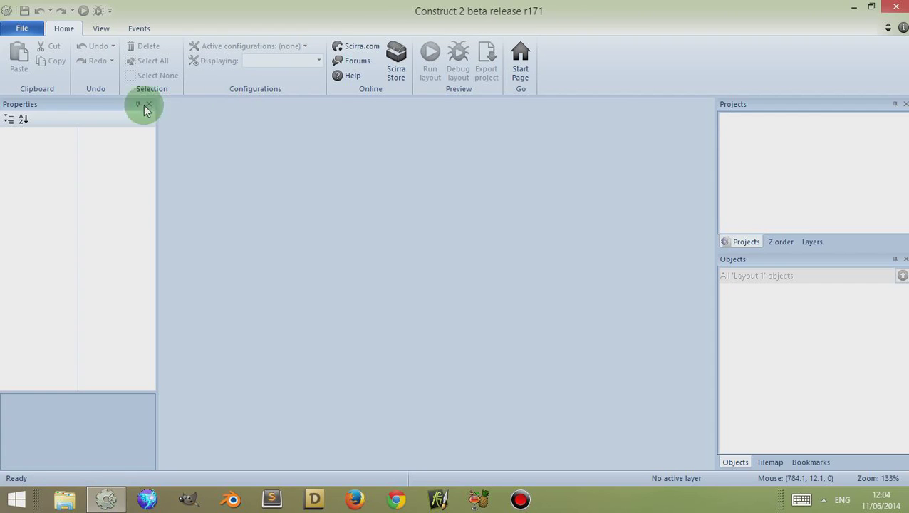
left_click(22, 28)
left_click(34, 54)
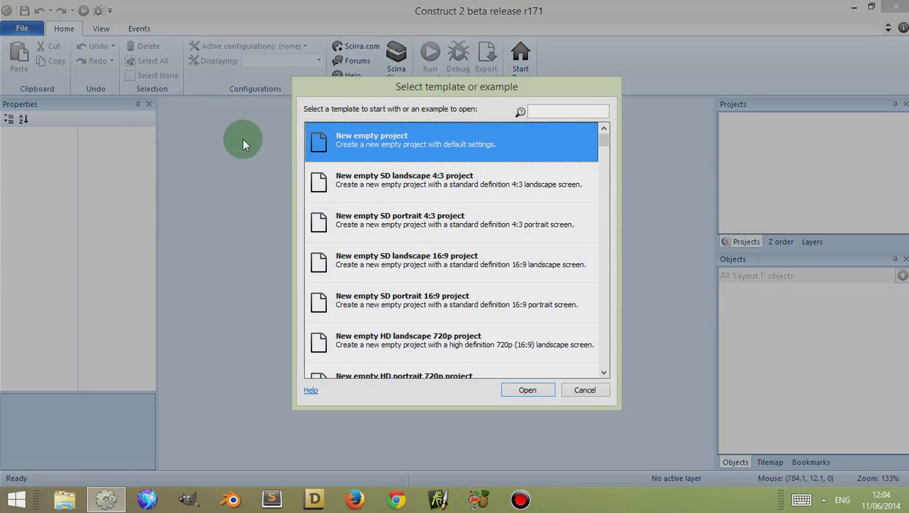
double_click(408, 146)
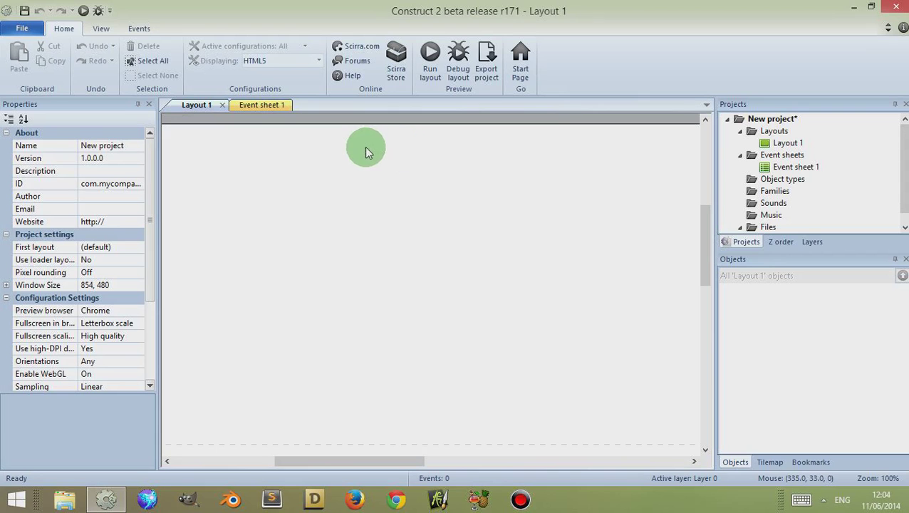
- Reopen File > New, cancel it, and zoom out the Layout 1 view
left_click(22, 28)
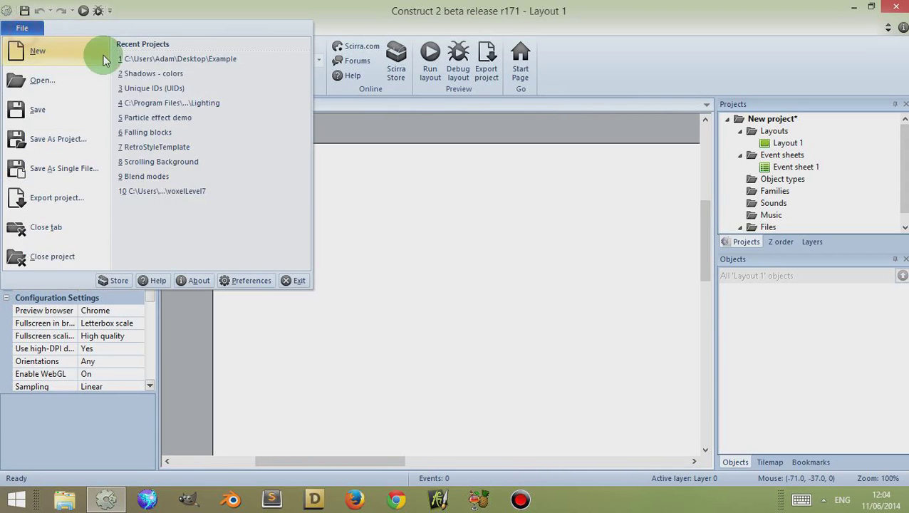
left_click(50, 57)
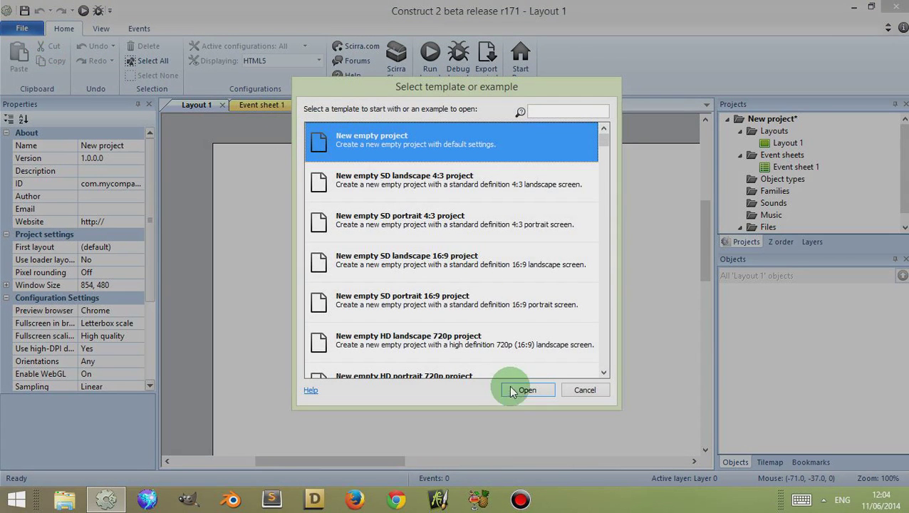
left_click(589, 392)
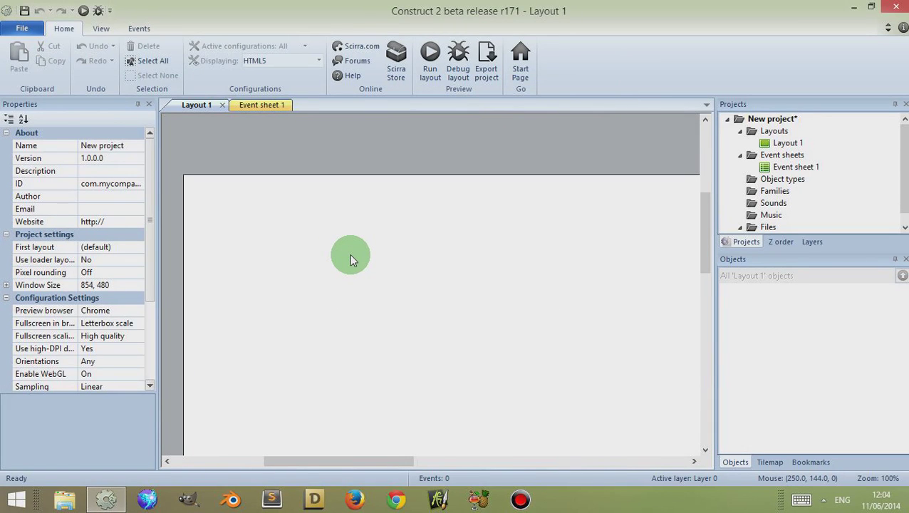
scroll(349, 254, "down", 6, "ctrl")
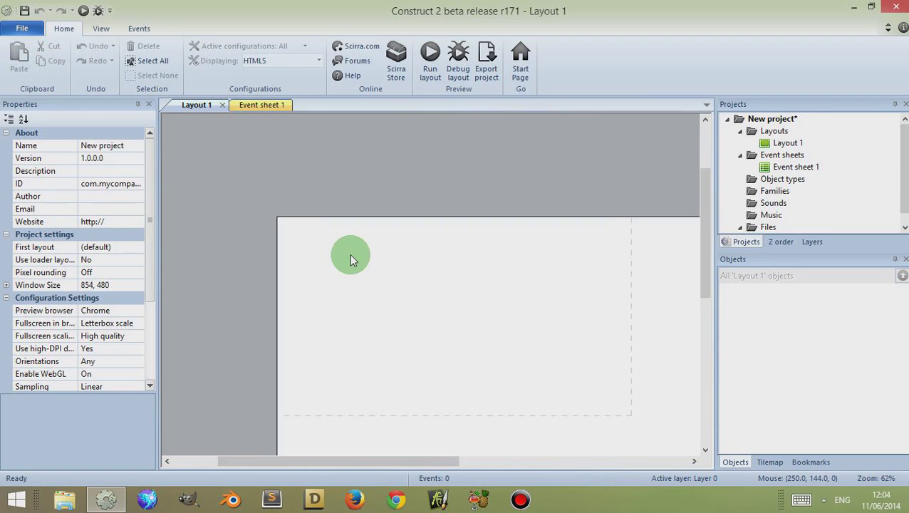
middle_click_drag(416, 304, 367, 218)
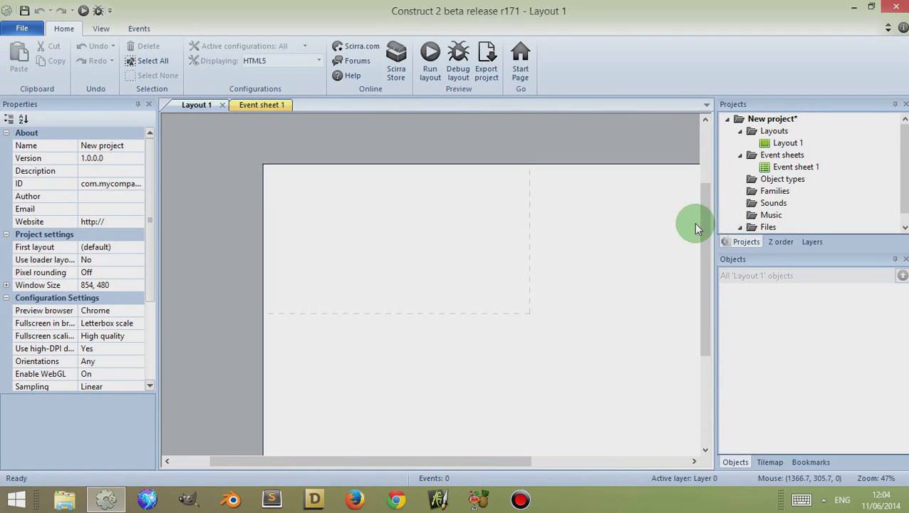
left_click_drag(703, 249, 341, 203)
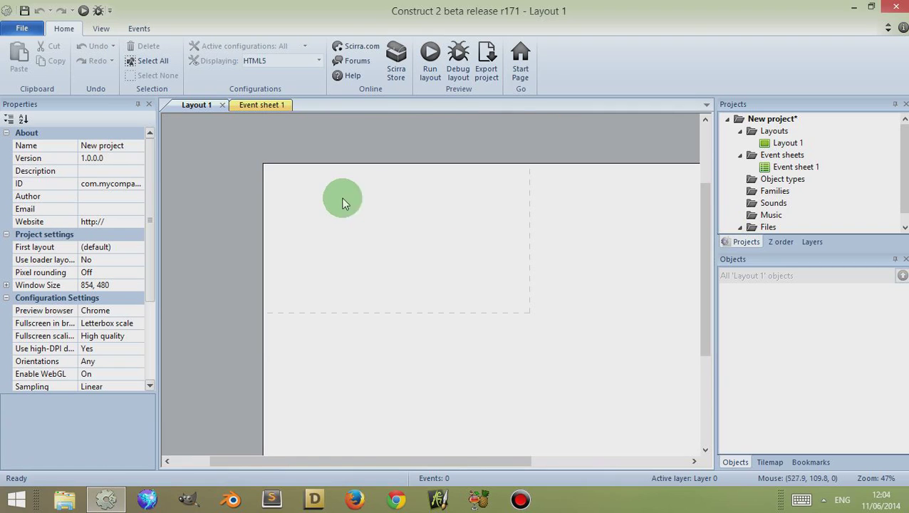
- Insert a new Sprite object on the layout, opening its blank 250 × 250 image
right_click(308, 212)
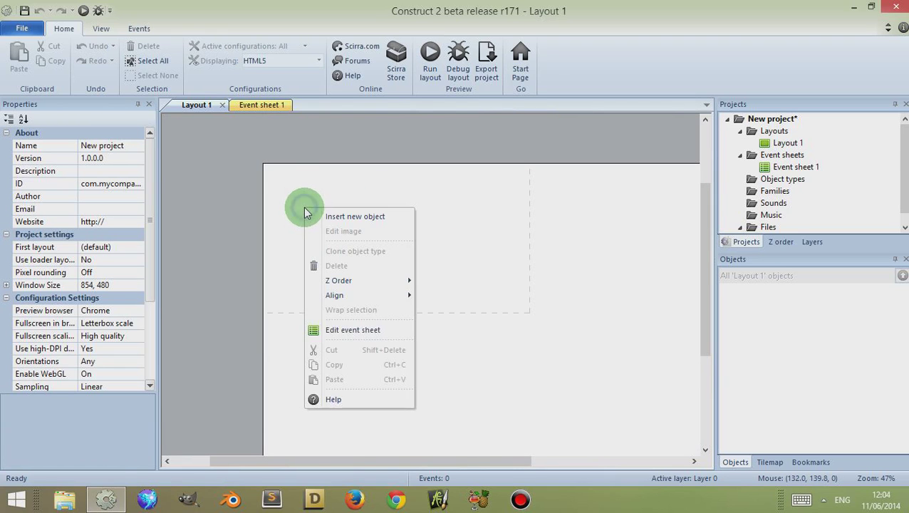
left_click(342, 217)
left_click(544, 284)
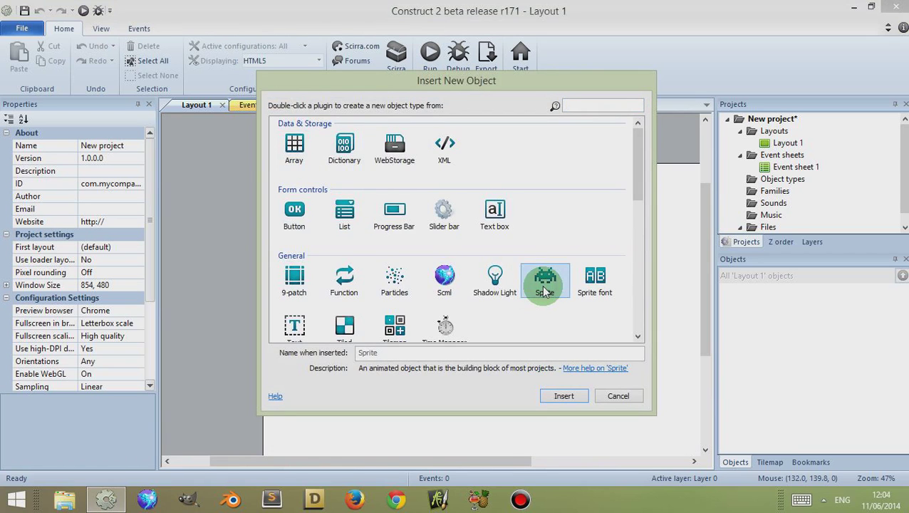
double_click(544, 285)
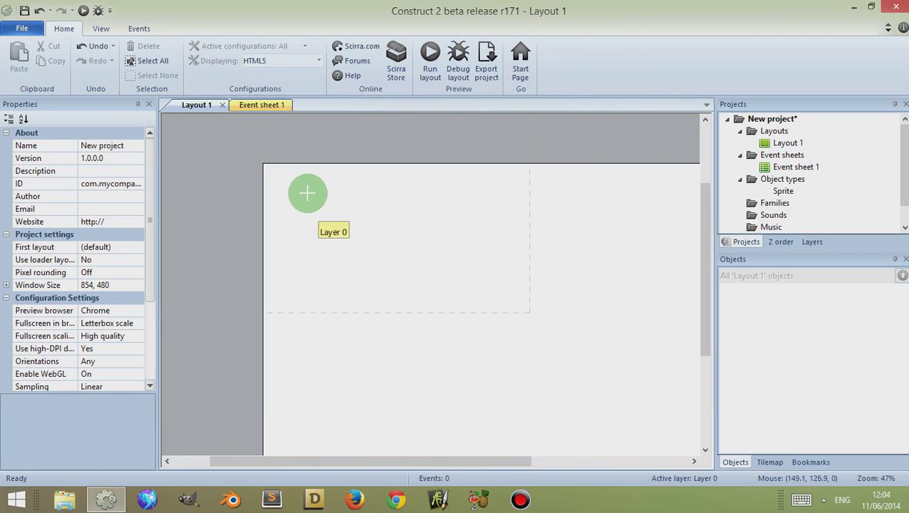
left_click(320, 207)
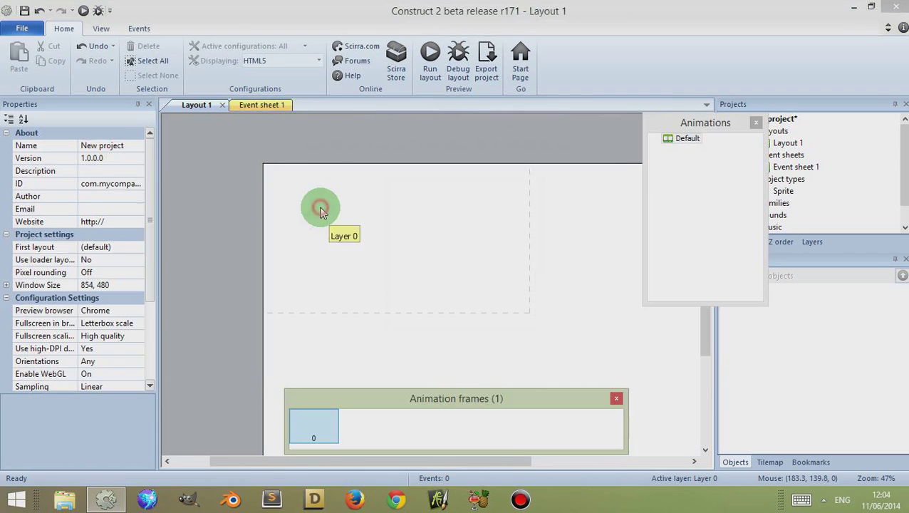
- Paint a yellow-green blob with black eyes at brush size 20, then close the image editor
left_click_drag(196, 200, 168, 202)
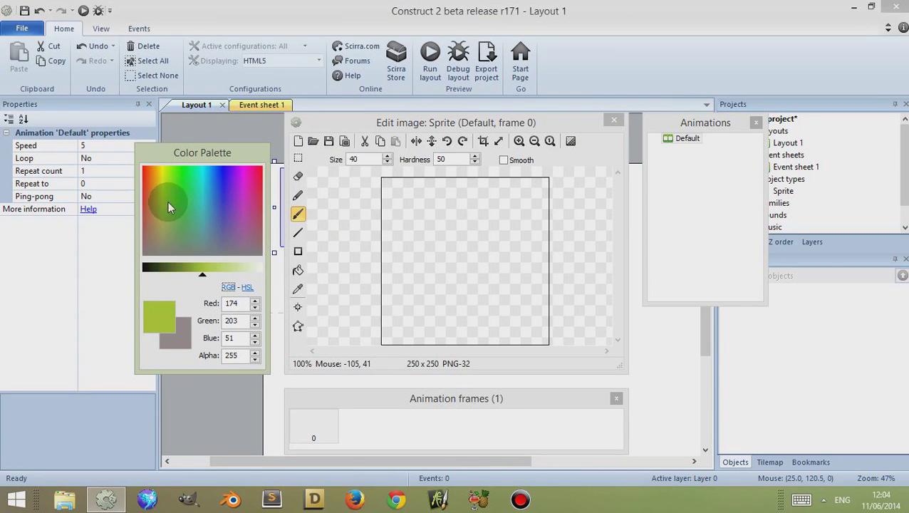
mouse_move(459, 226)
left_mouse_down()
mouse_move(421, 258)
mouse_move(486, 298)
mouse_move(444, 218)
mouse_move(477, 302)
mouse_move(418, 230)
mouse_move(493, 257)
mouse_move(429, 305)
left_mouse_up()
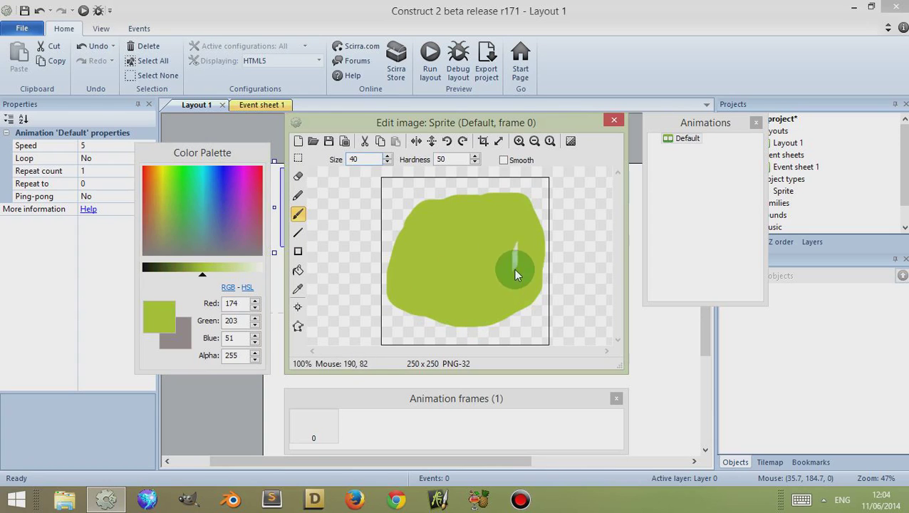
left_click_drag(217, 269, 129, 266)
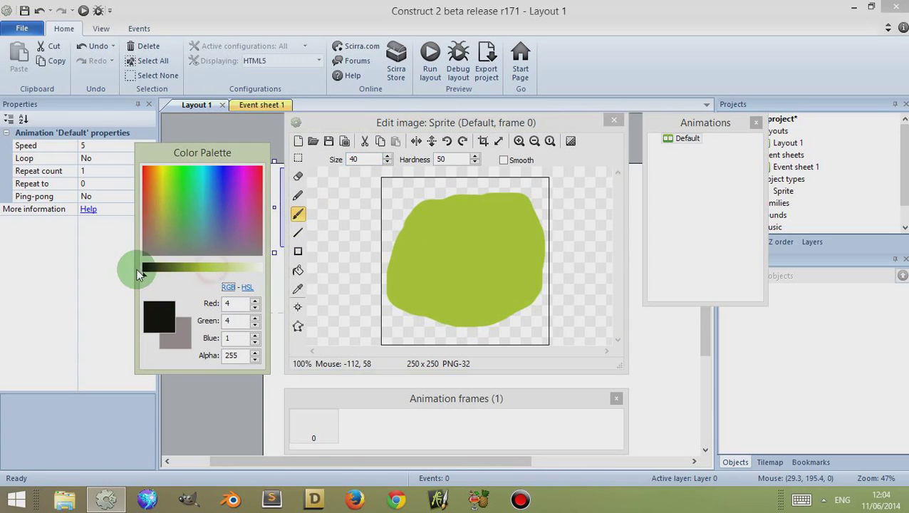
double_click(359, 159)
type("2")
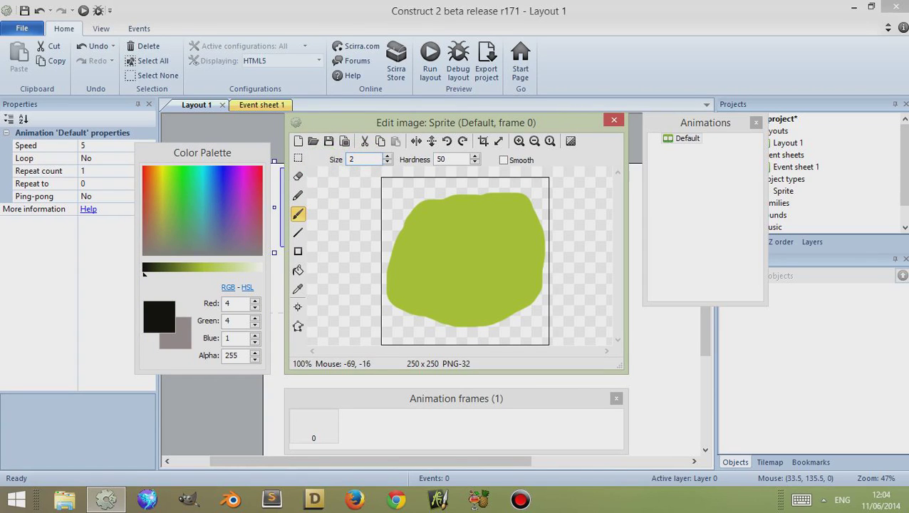
type("0")
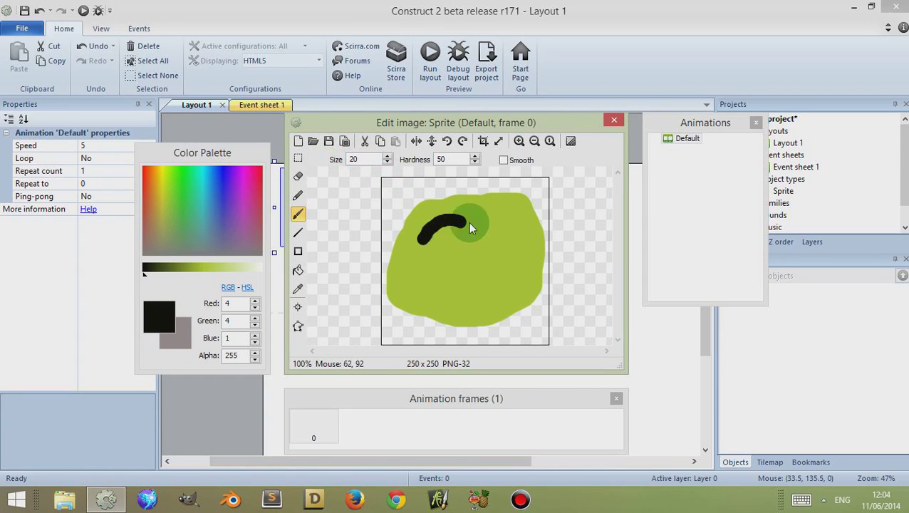
left_click(501, 240)
left_click(453, 249)
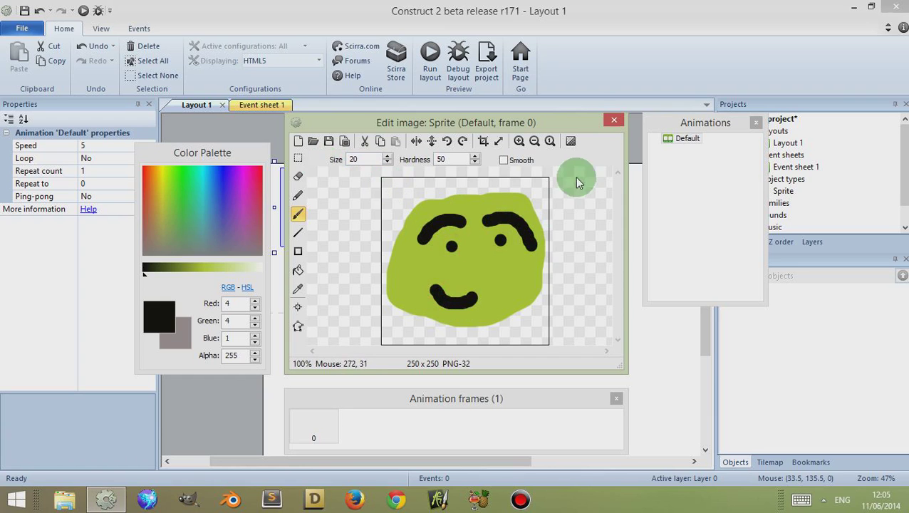
left_click(612, 121)
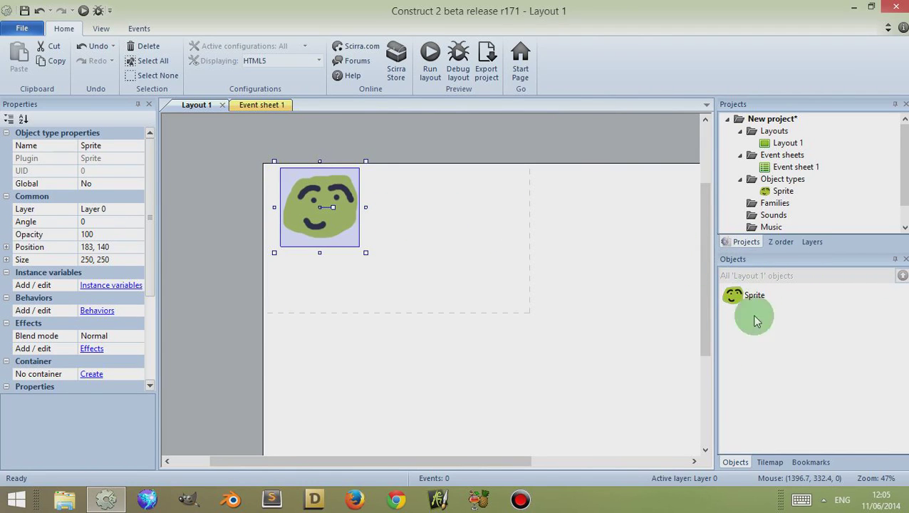
- Cycle through the Objects, Tilemap and Bookmarks panels, then show the View ribbon settings
left_click(761, 267)
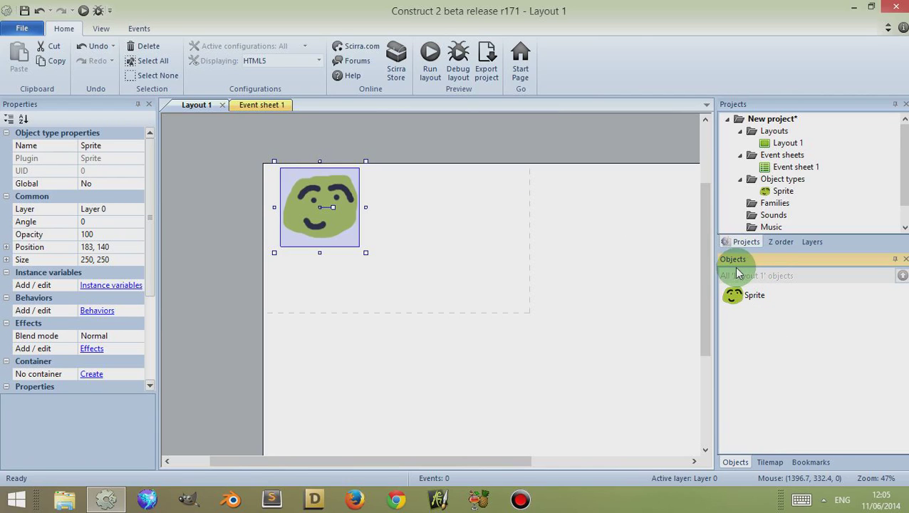
left_click(769, 462)
left_click(811, 461)
left_click(734, 462)
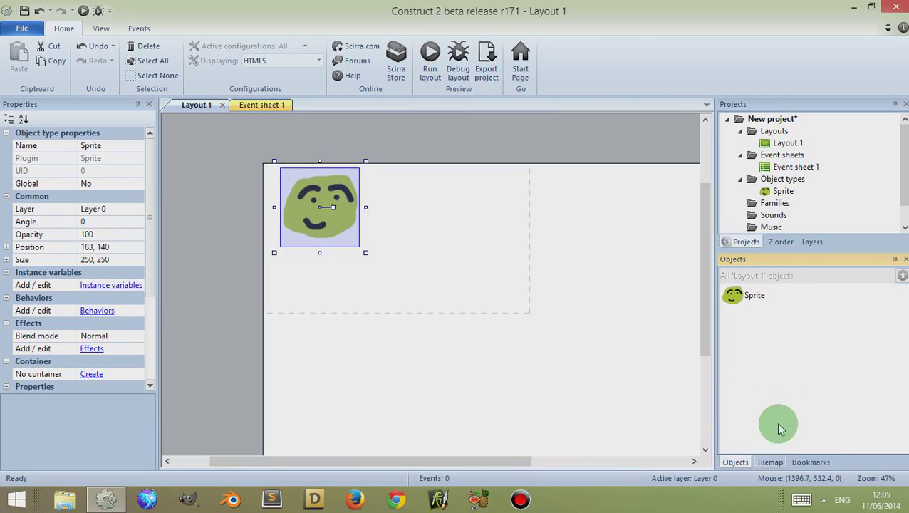
left_click(99, 30)
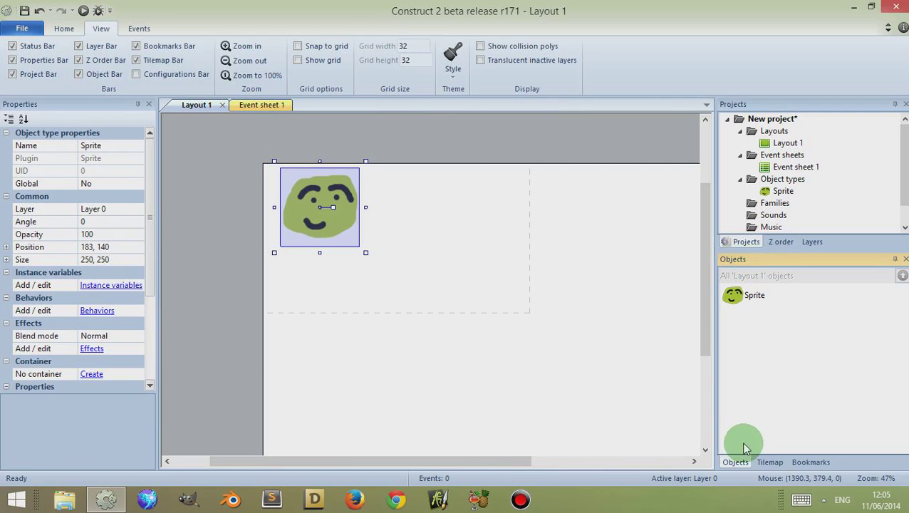
right_click(732, 467)
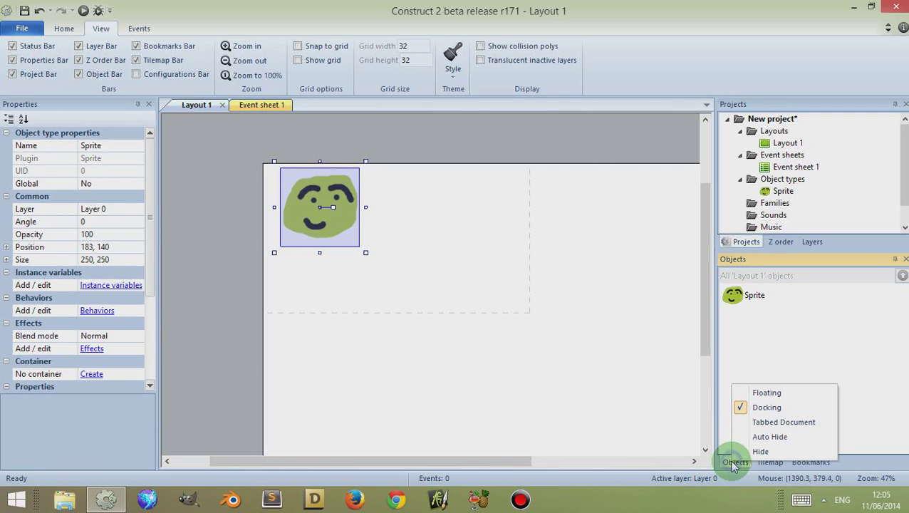
left_click(758, 393)
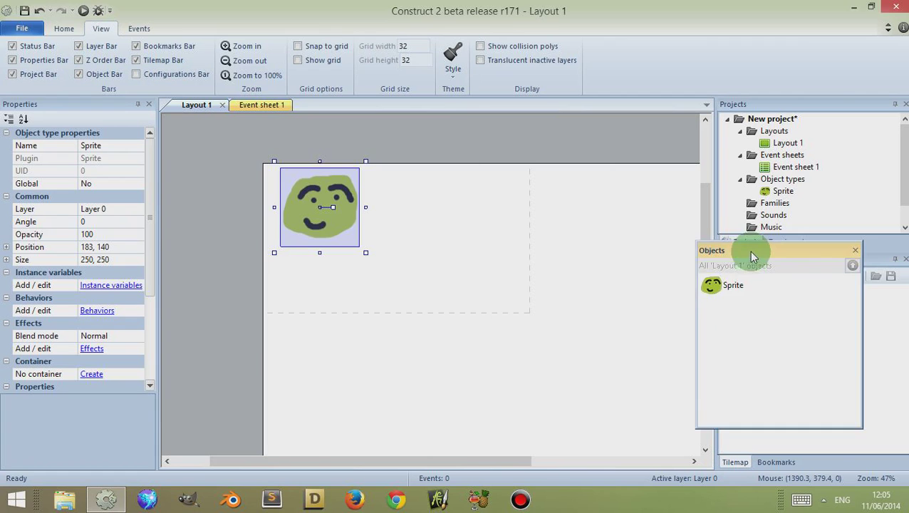
left_click_drag(751, 254, 816, 365)
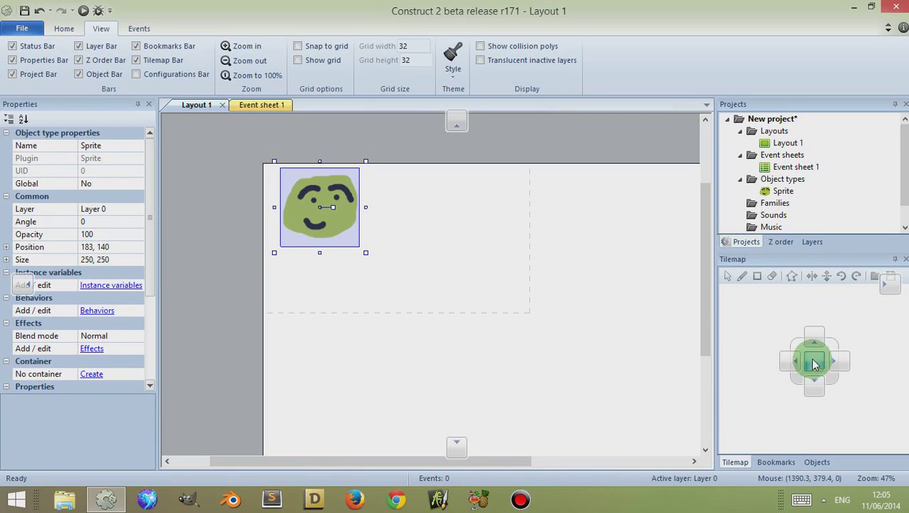
left_click_drag(816, 370, 816, 369)
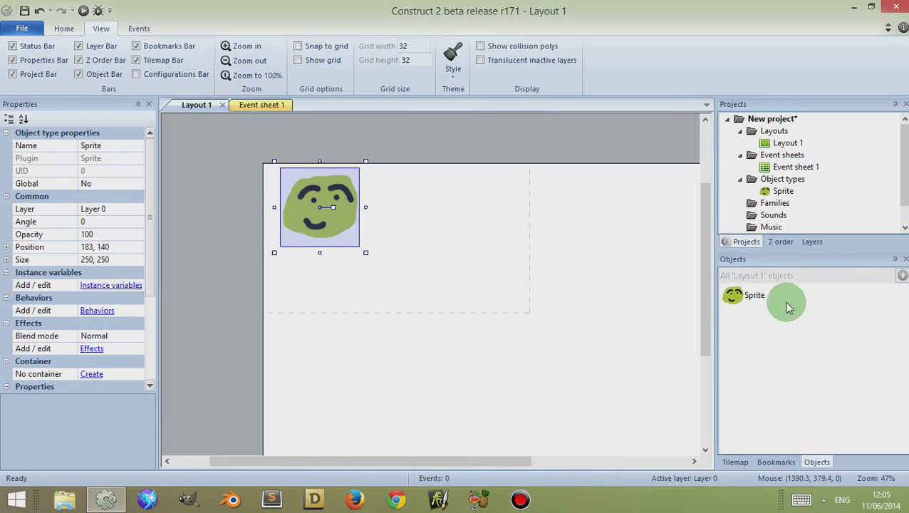
left_click(817, 461)
left_click_drag(802, 466, 743, 462)
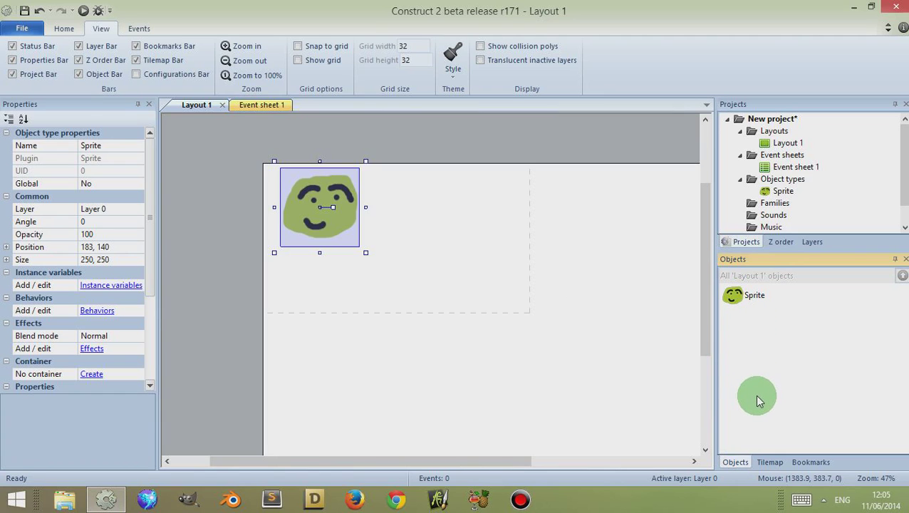
- Add Layout 2 with its own Event sheet 2 from the Projects bar Layouts folder
left_click(413, 247)
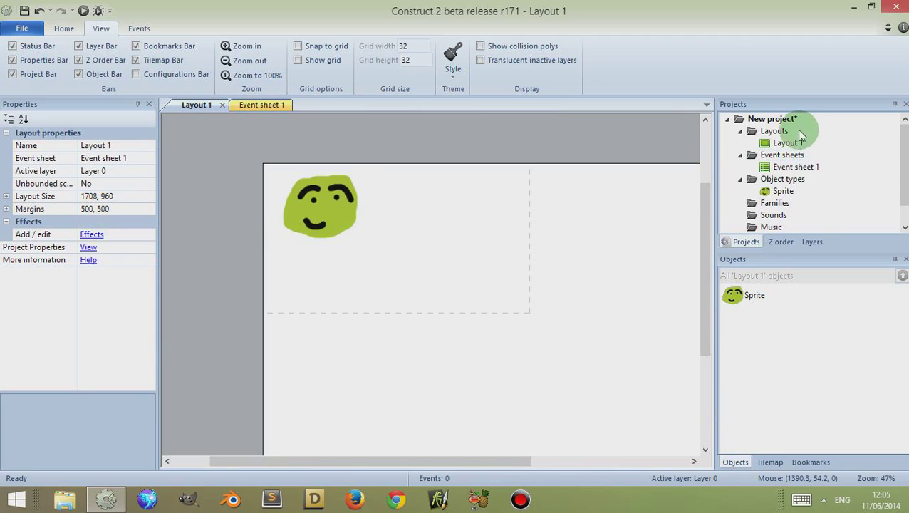
right_click(777, 134)
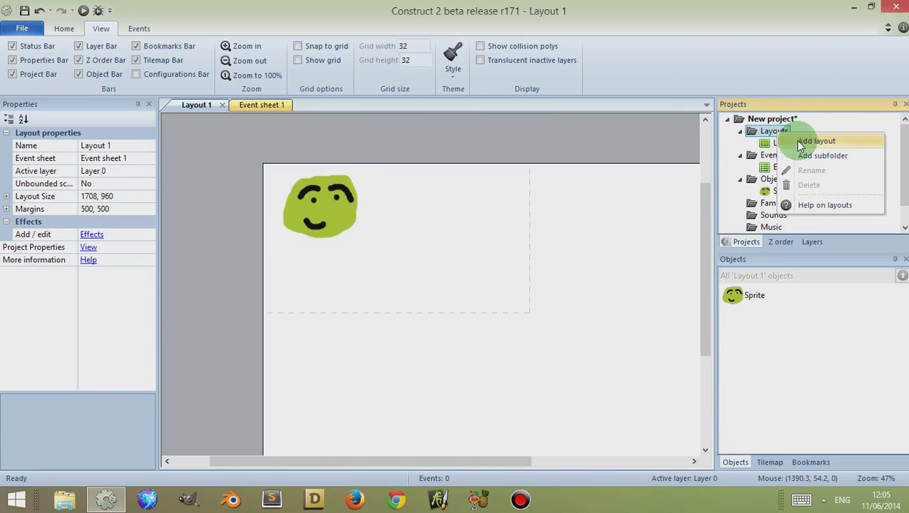
left_click(801, 139)
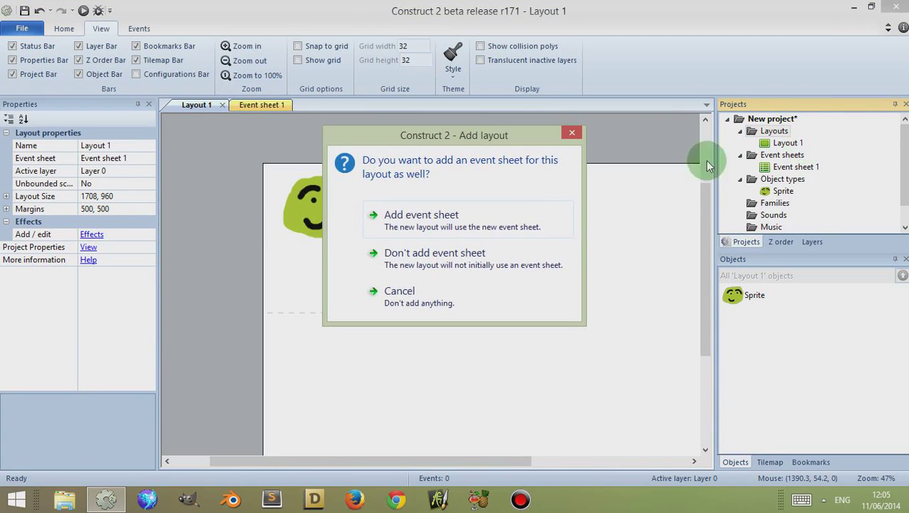
left_click(434, 214)
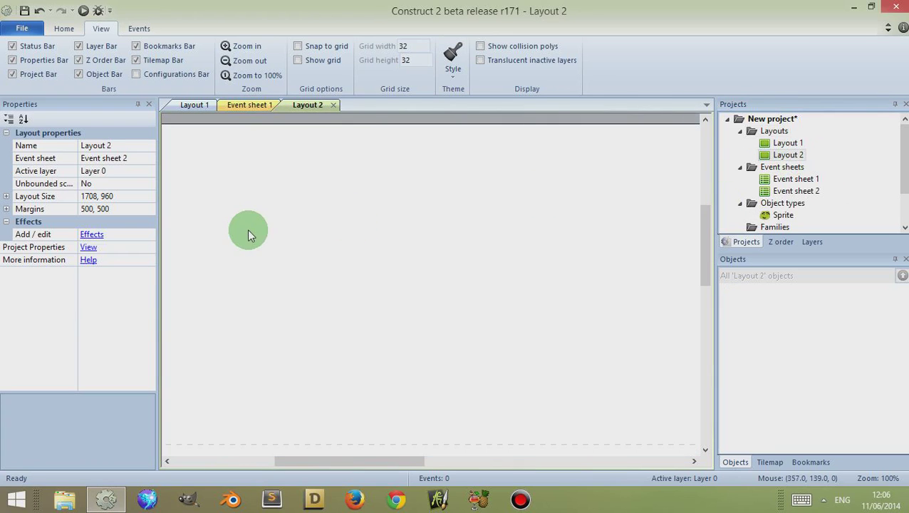
scroll(333, 205, "down", 4, "ctrl")
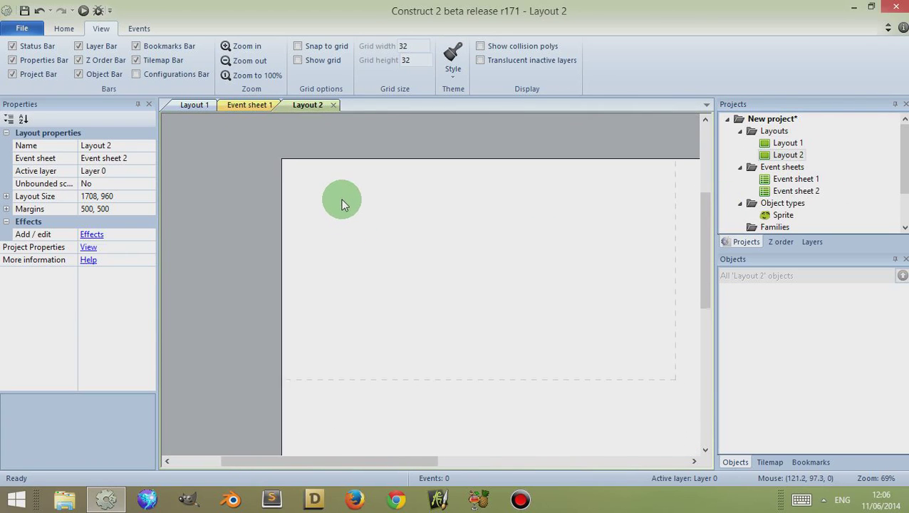
- Insert a new Sprite object onto Layout 2
right_click(325, 240)
left_click(381, 250)
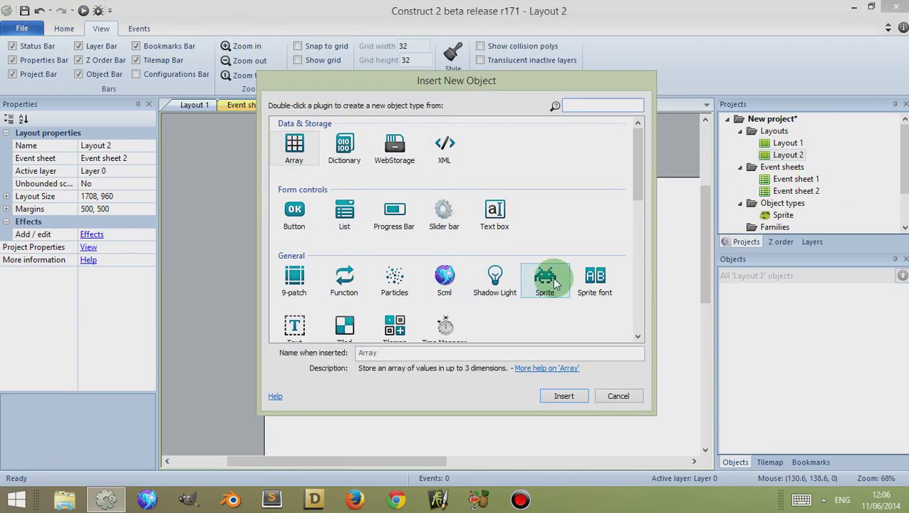
double_click(545, 276)
left_click(325, 222)
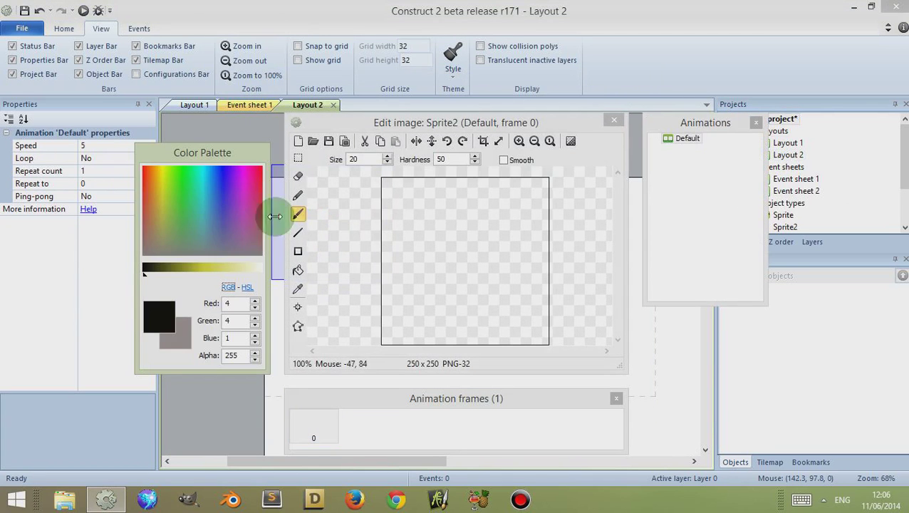
- Paint a large purple blob filling the image with brush size 40
left_click(220, 205)
left_click(223, 207)
left_click_drag(463, 225, 439, 235)
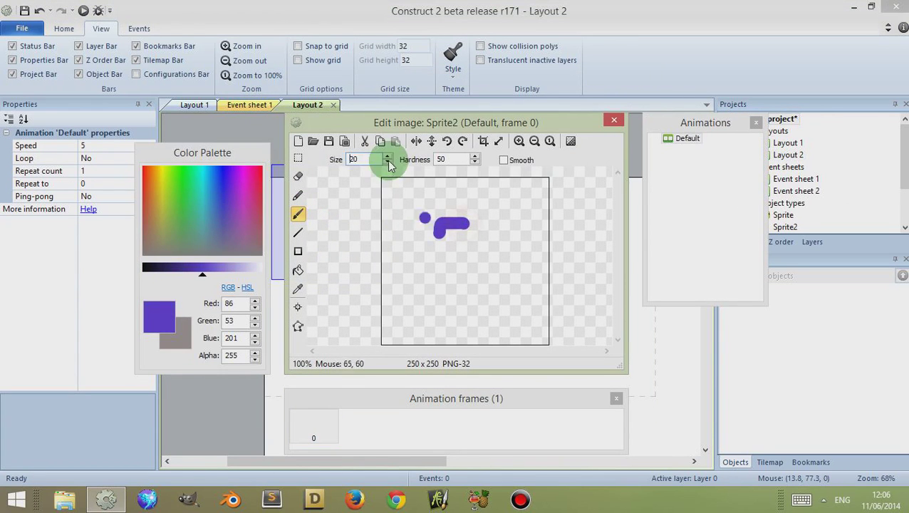
double_click(360, 159)
type("40")
mouse_move(476, 207)
left_mouse_down()
mouse_move(422, 237)
mouse_move(497, 218)
mouse_move(465, 264)
mouse_move(432, 229)
left_mouse_up()
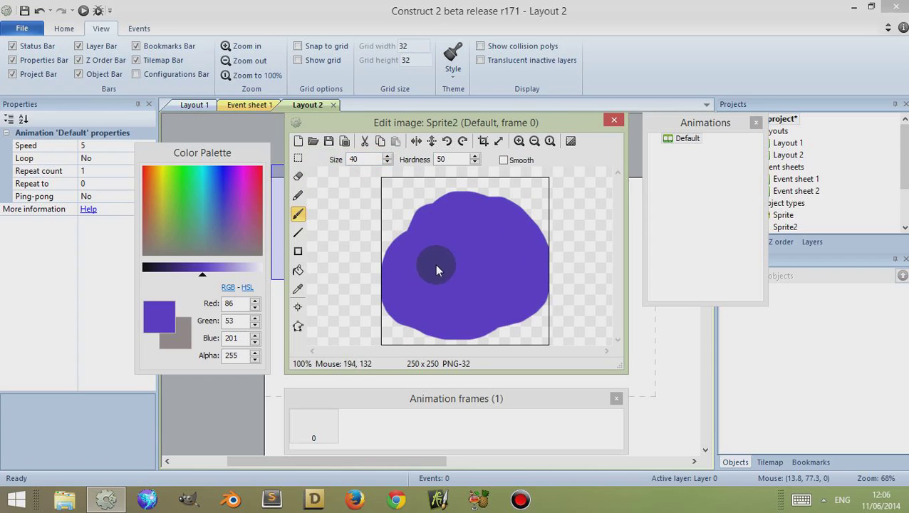
- Add black dots for eyes and mouth, undo stray dots, and close the image editor
left_click_drag(205, 268, 139, 271)
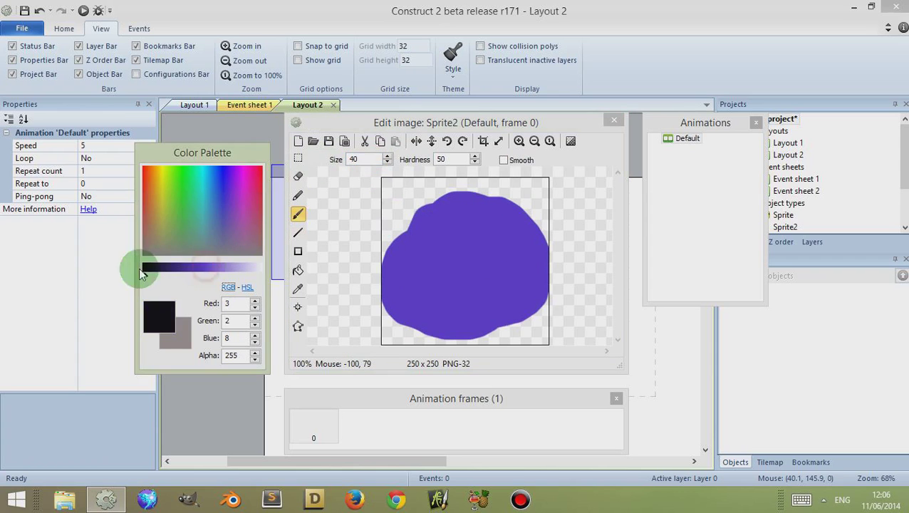
key("ctrl+z")
left_click(434, 234)
left_click(499, 233)
left_click(462, 304)
left_click(522, 321)
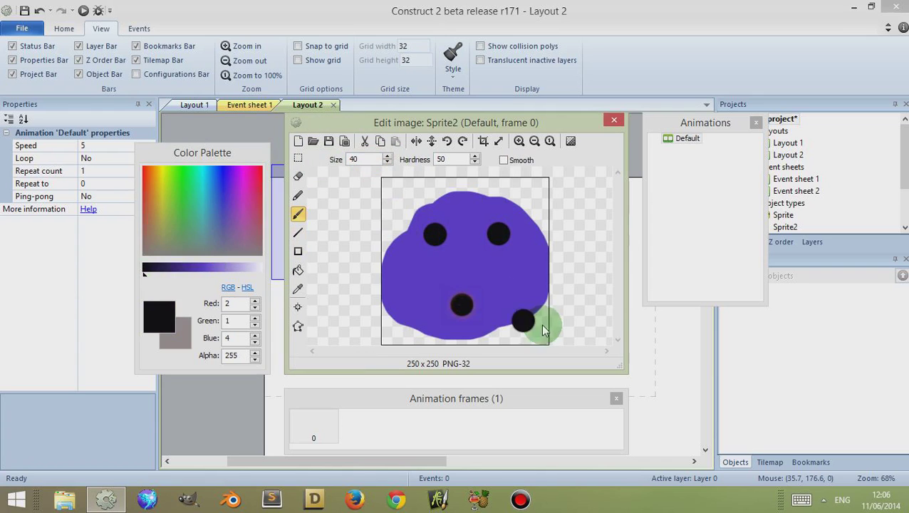
key("ctrl+z")
left_click(611, 121)
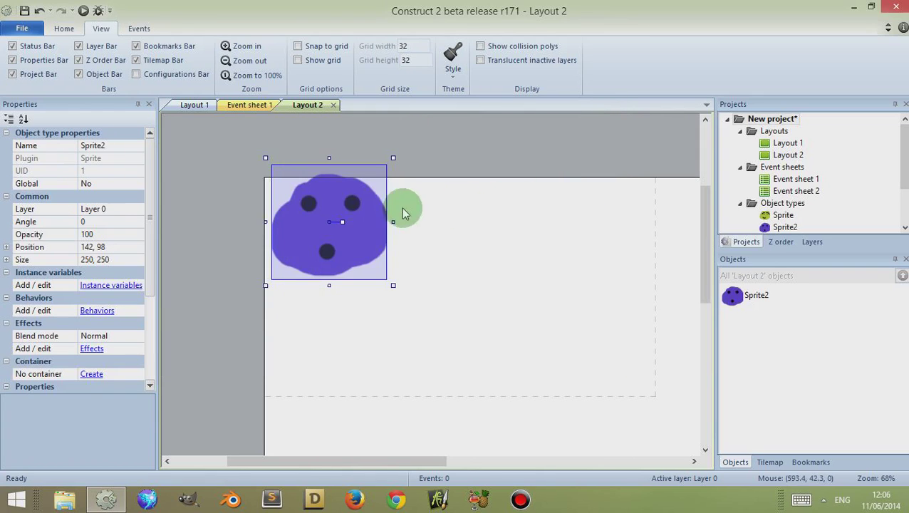
- Move the purple Sprite2 to 206, 200 and inspect Sprite and Sprite2 properties
left_click_drag(312, 217, 342, 270)
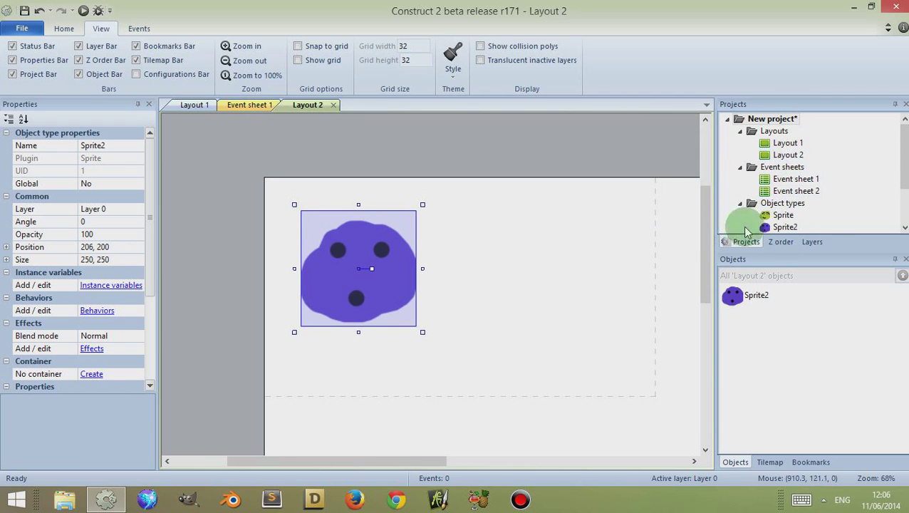
scroll(897, 178, "down", 2)
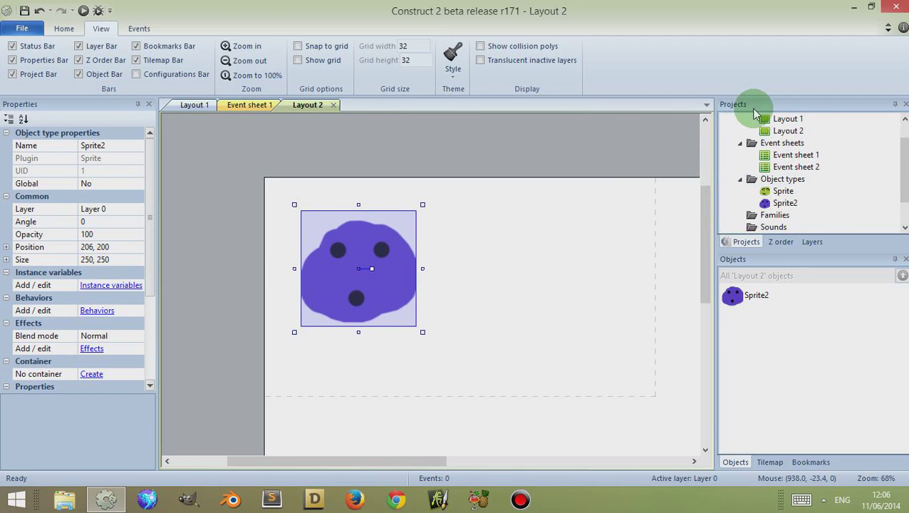
left_click(783, 191)
left_click(785, 202)
left_click(783, 191)
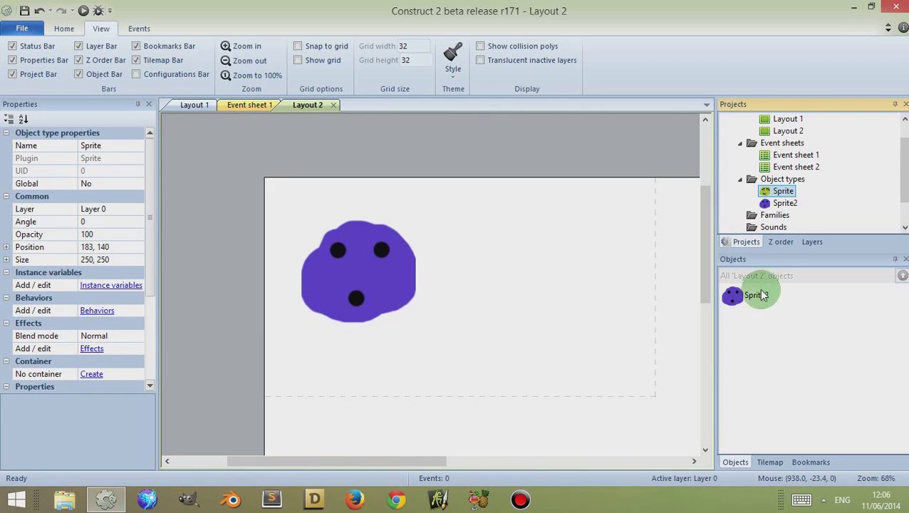
- Select and deselect Sprite2 in Layout 2's Objects list, then show Layout 1's properties
left_click(769, 339)
left_click(731, 296)
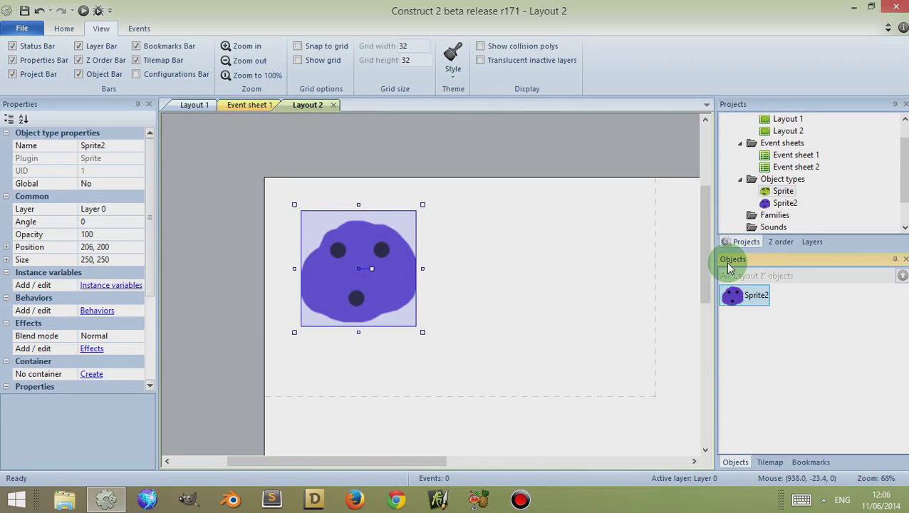
left_click(746, 331)
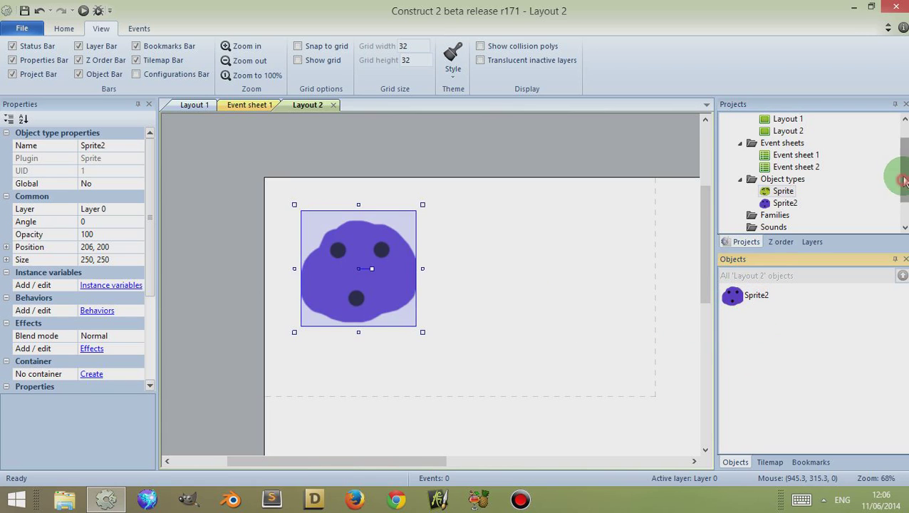
left_click_drag(903, 180, 902, 161)
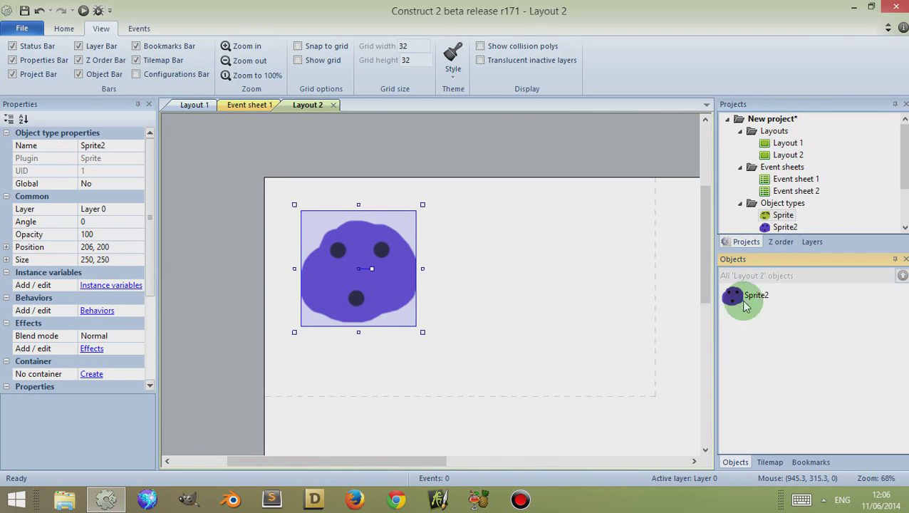
left_click(788, 144)
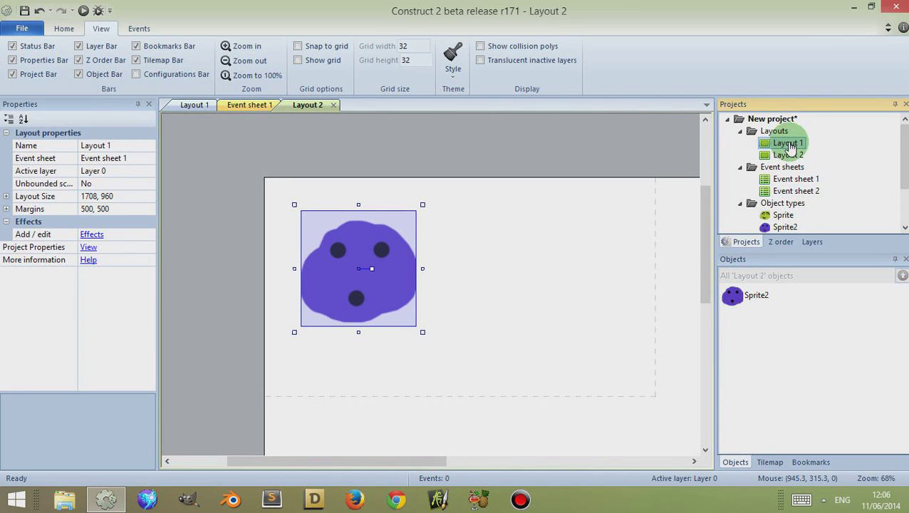
- Open Layout 1 from the Projects bar and select its green smiling sprite
left_click(786, 145)
double_click(785, 147)
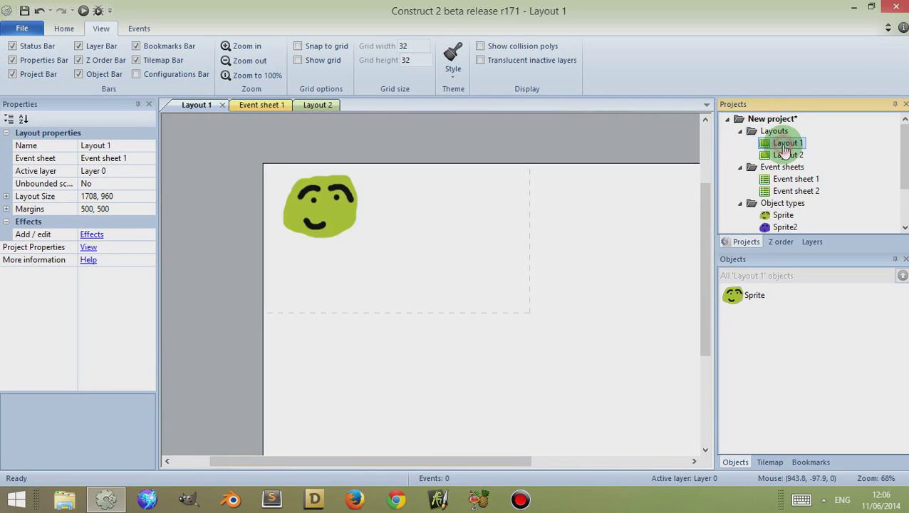
left_click_drag(731, 295, 321, 242)
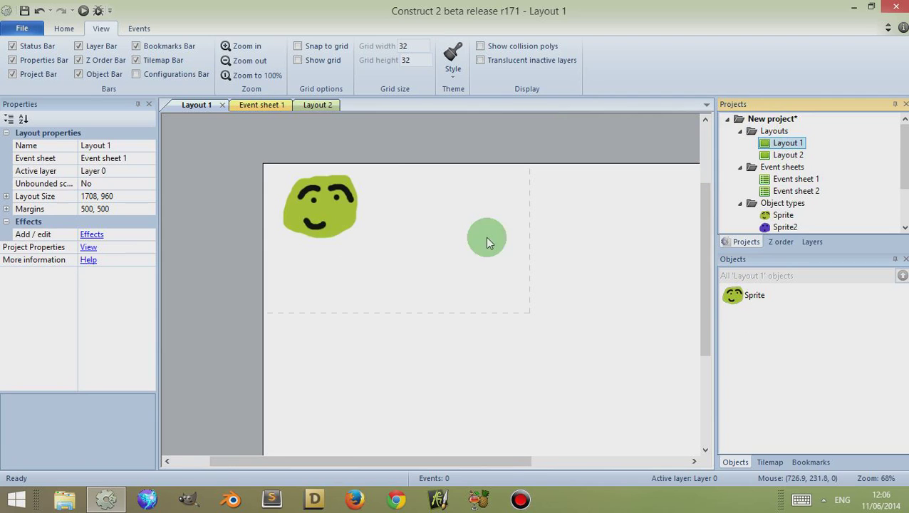
middle_click_drag(397, 214, 414, 233)
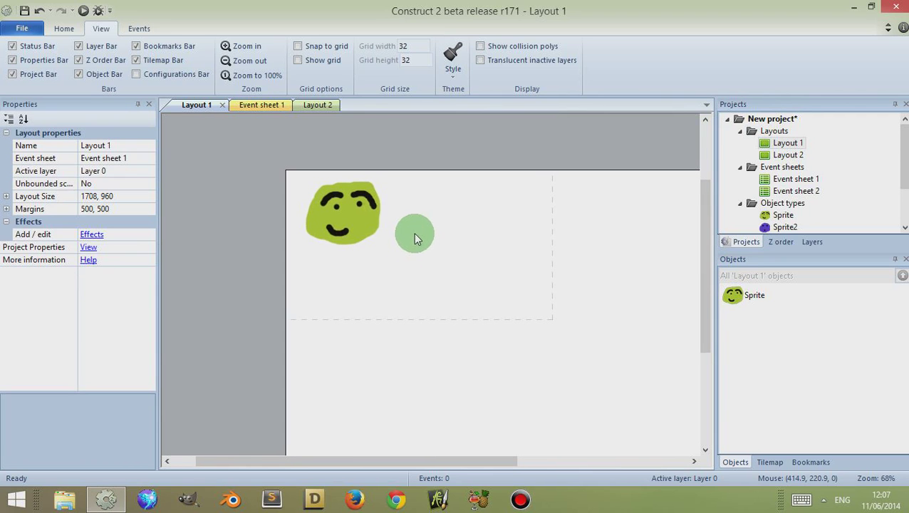
left_click(354, 222)
- Delete the green sprite instance from Layout 1 and dismiss the notice
right_click(354, 220)
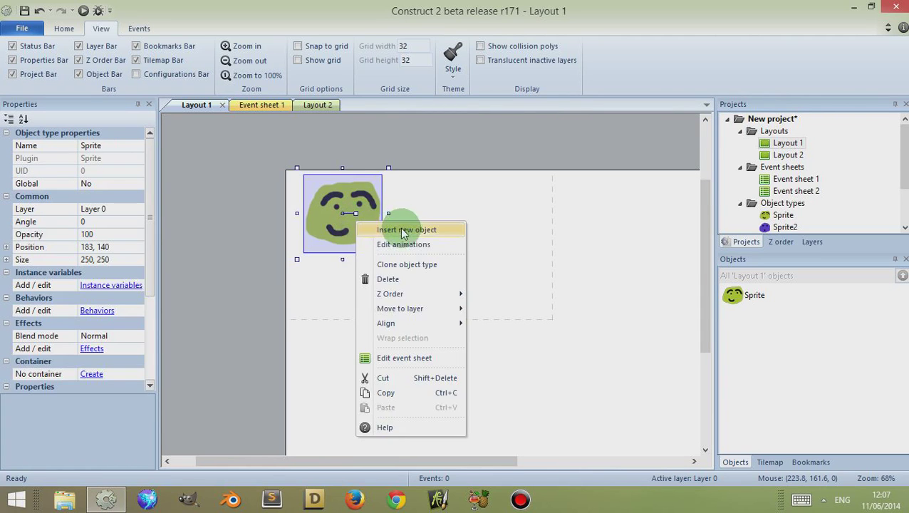
left_click(399, 278)
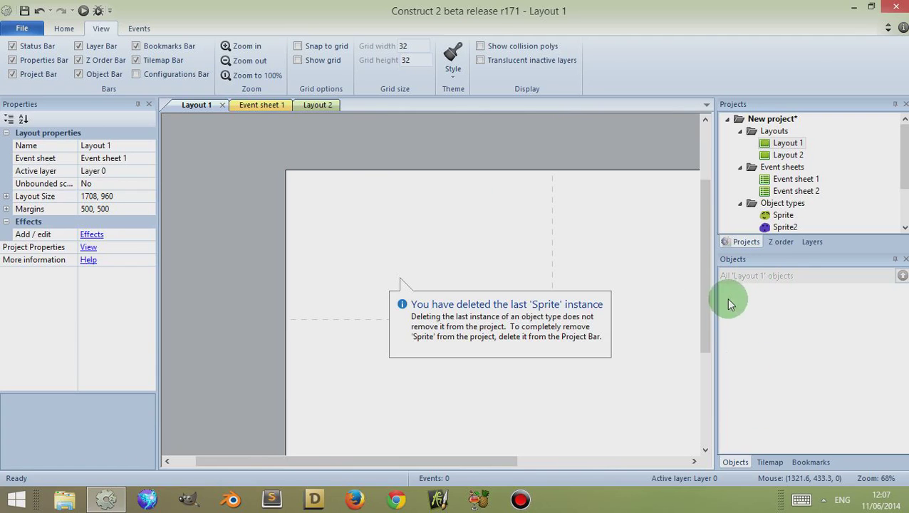
left_click(760, 306)
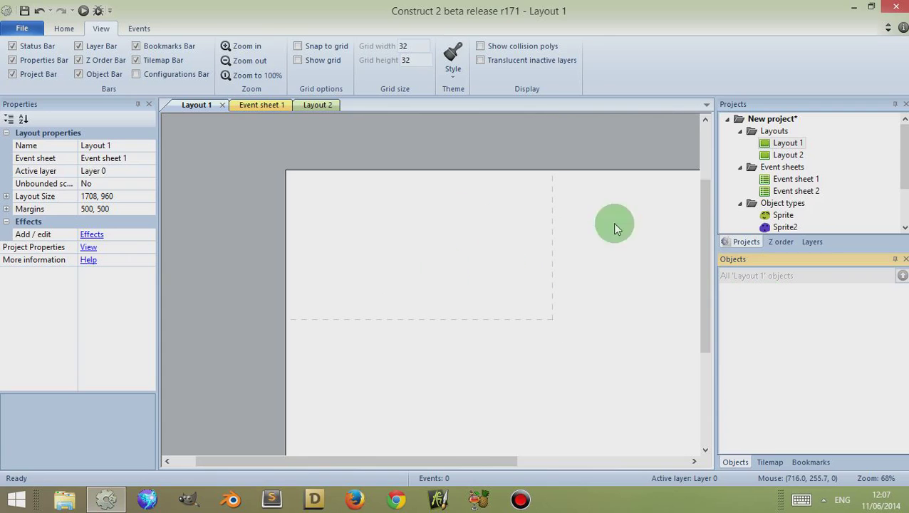
- Check the Object types folder, confirming the Sprite object type still exists
left_click_drag(903, 175, 906, 191)
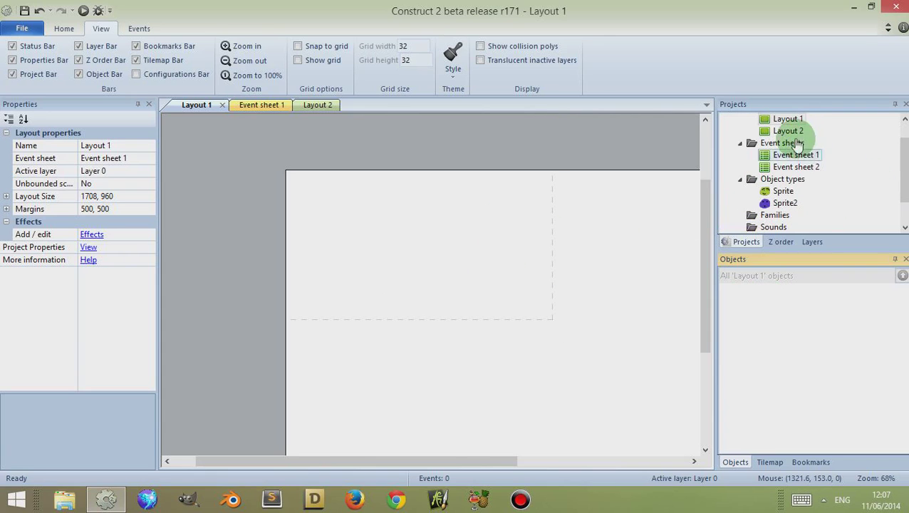
left_click(786, 180)
left_click(782, 192)
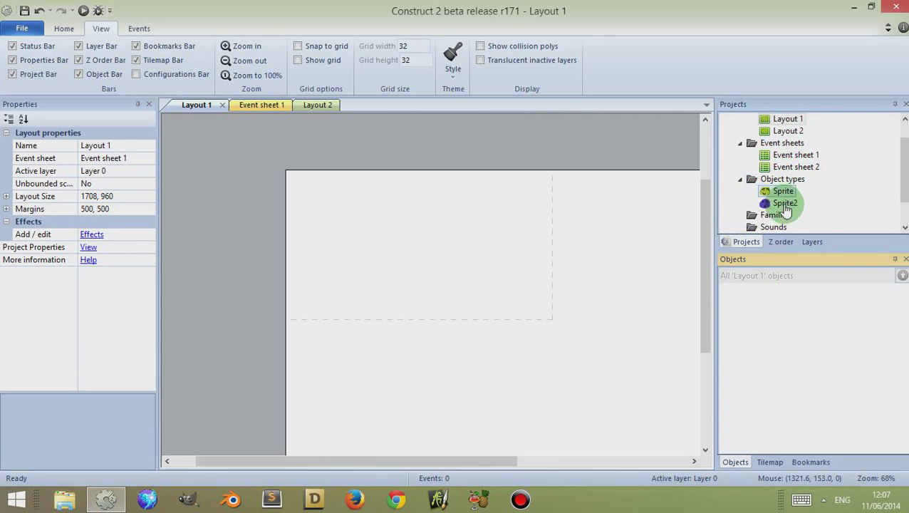
right_click(782, 195)
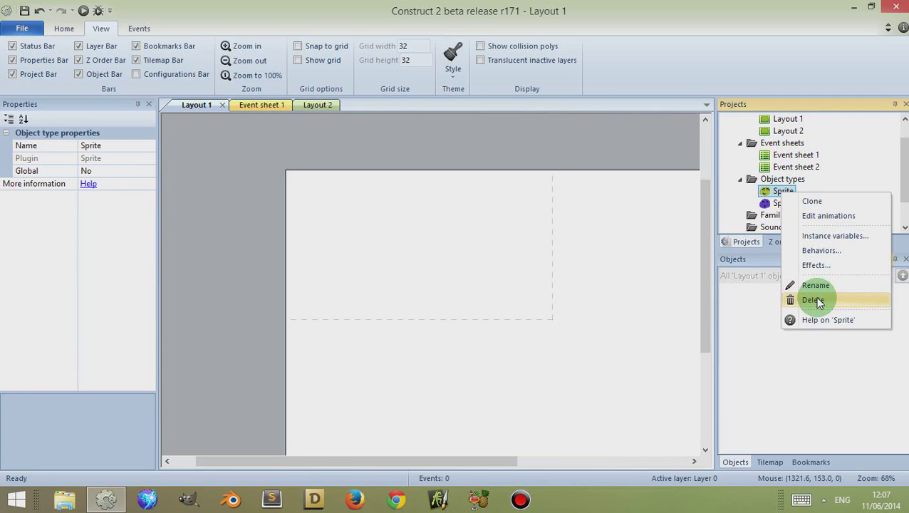
left_click(775, 180)
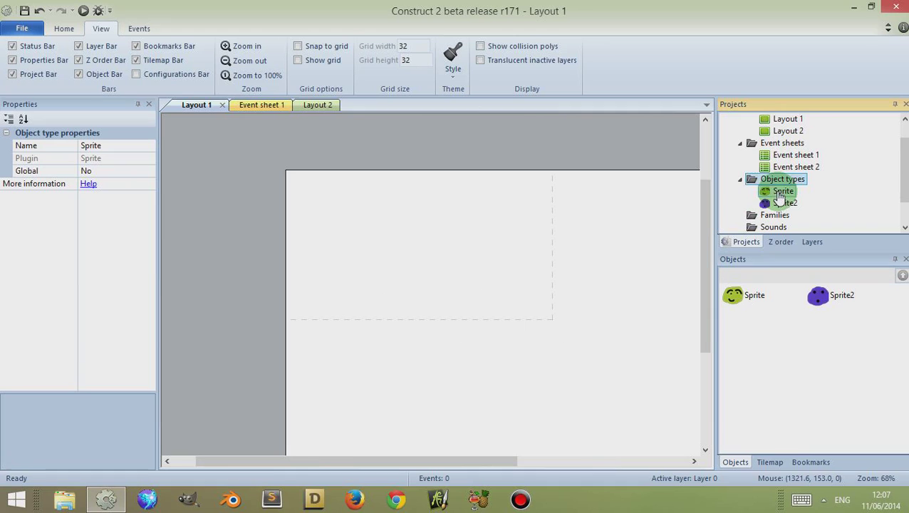
- Put a green Sprite instance back on Layout 1 and review the project's object types
mouse_move(780, 198)
left_mouse_down()
mouse_move(553, 205)
mouse_move(391, 242)
left_mouse_up()
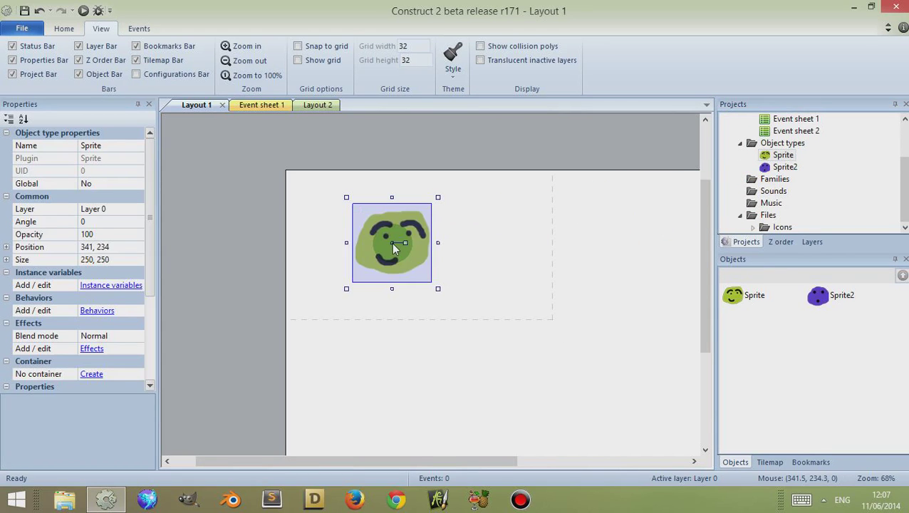
left_click(500, 234)
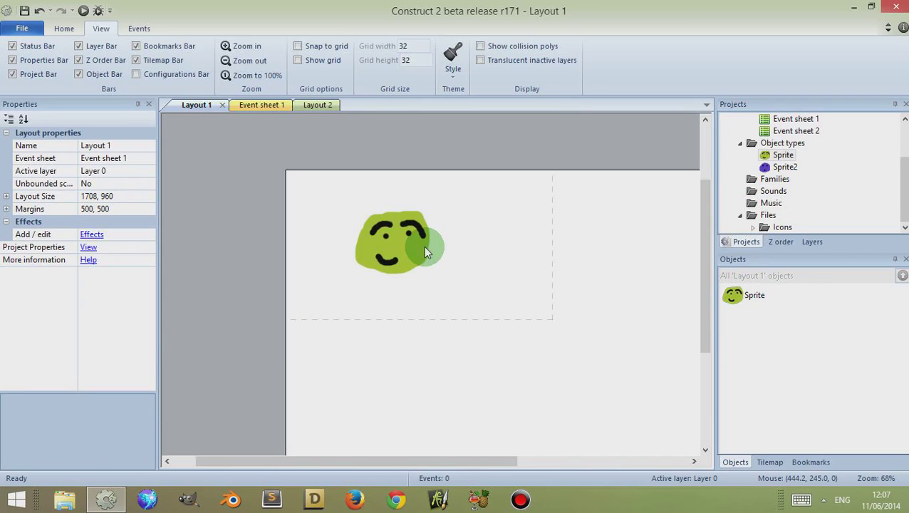
left_click(766, 144)
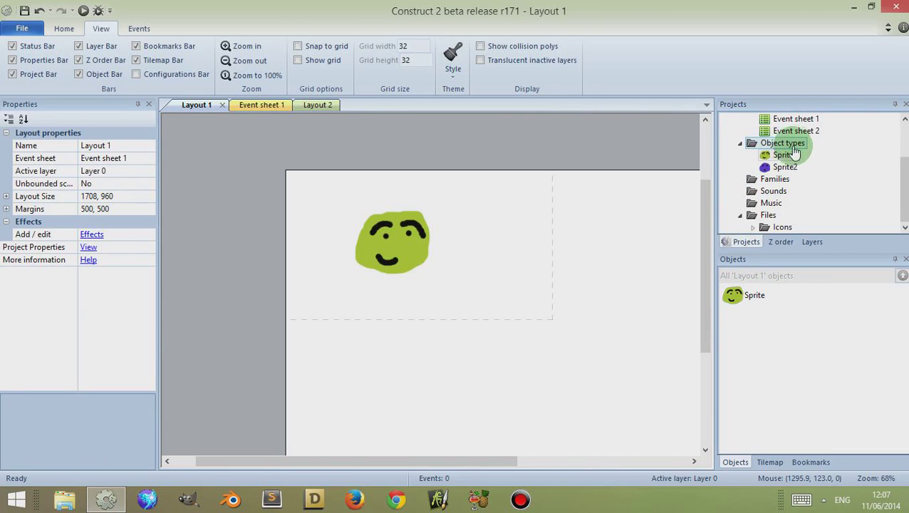
left_click(788, 148)
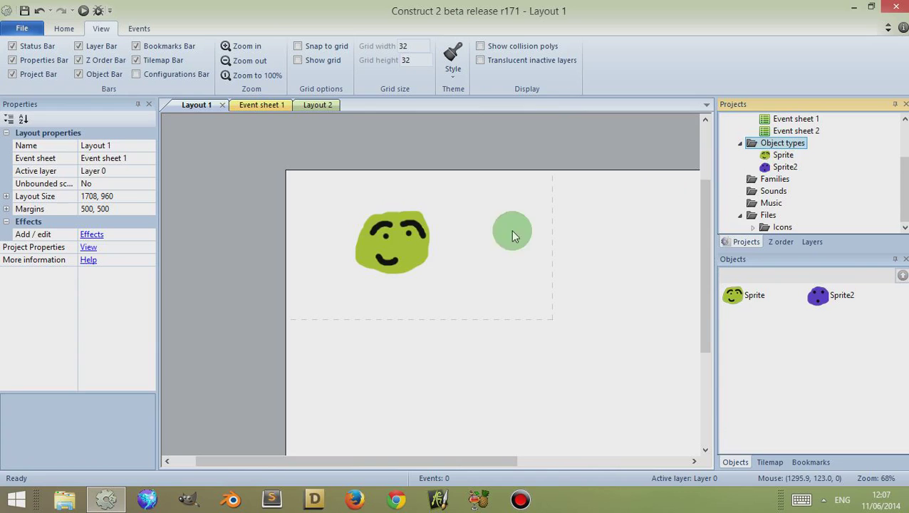
left_click(193, 105)
left_click(578, 266)
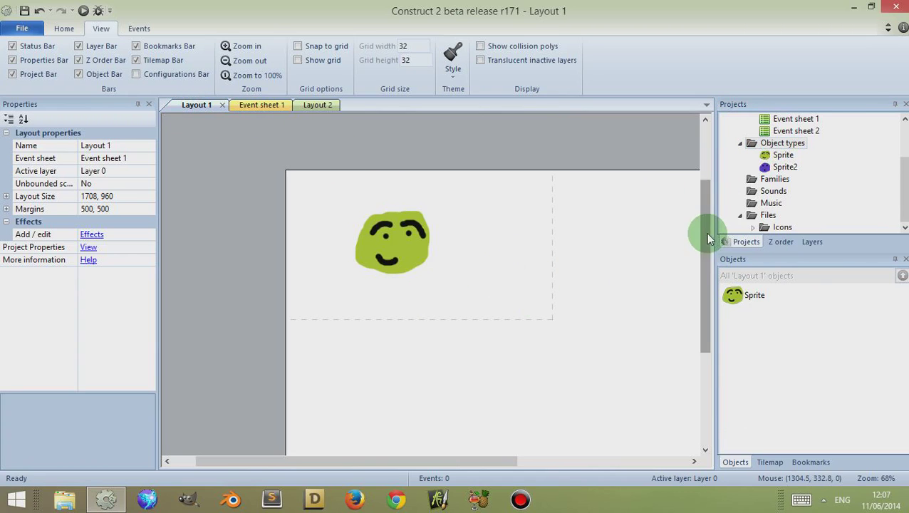
- Clone the green Sprite as Sprite3, placed slightly right of the original
left_click_drag(705, 232, 701, 156)
left_click_drag(394, 344, 390, 330)
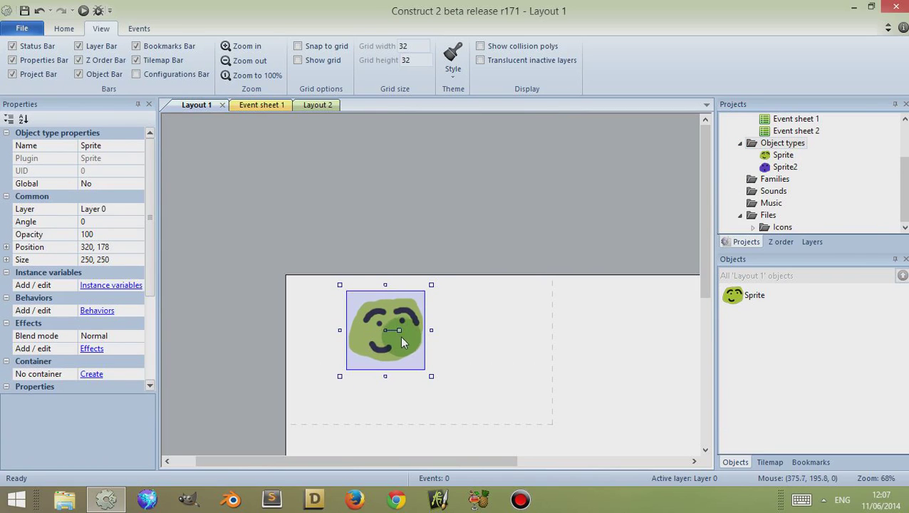
right_click(397, 339)
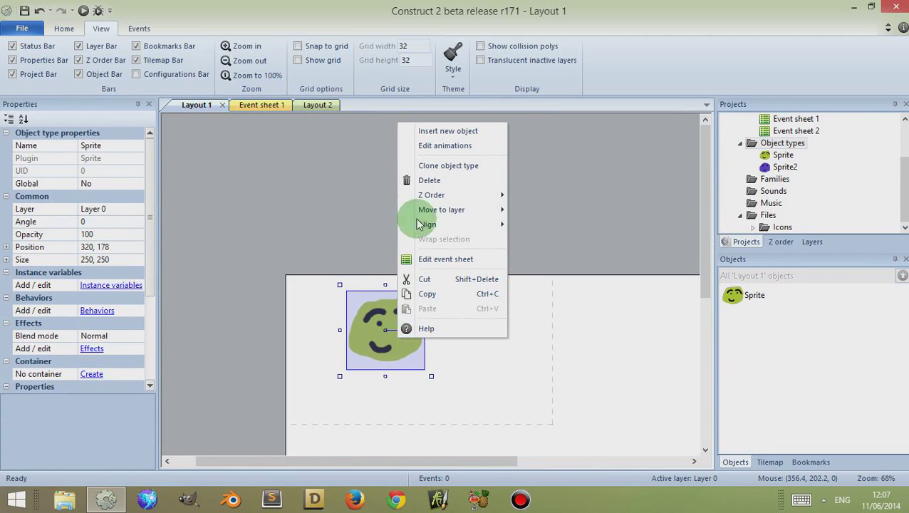
left_click(432, 166)
left_click(466, 325)
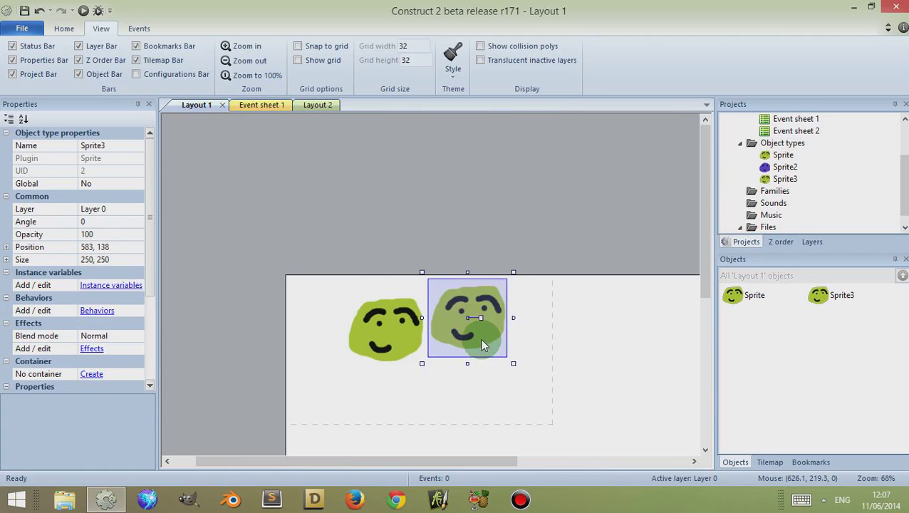
left_click_drag(478, 337, 491, 358)
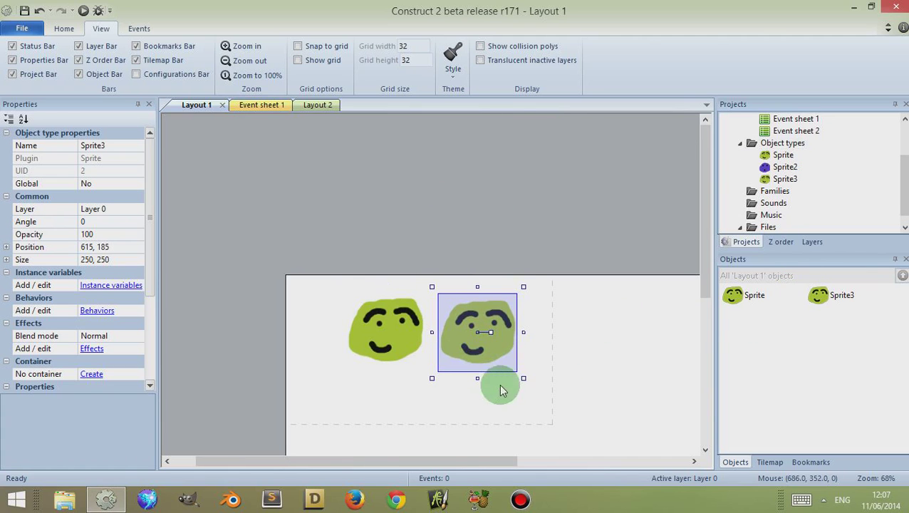
left_click_drag(406, 334, 355, 318)
- Copy the original green Sprite and paste a second instance just below it
right_click(356, 319)
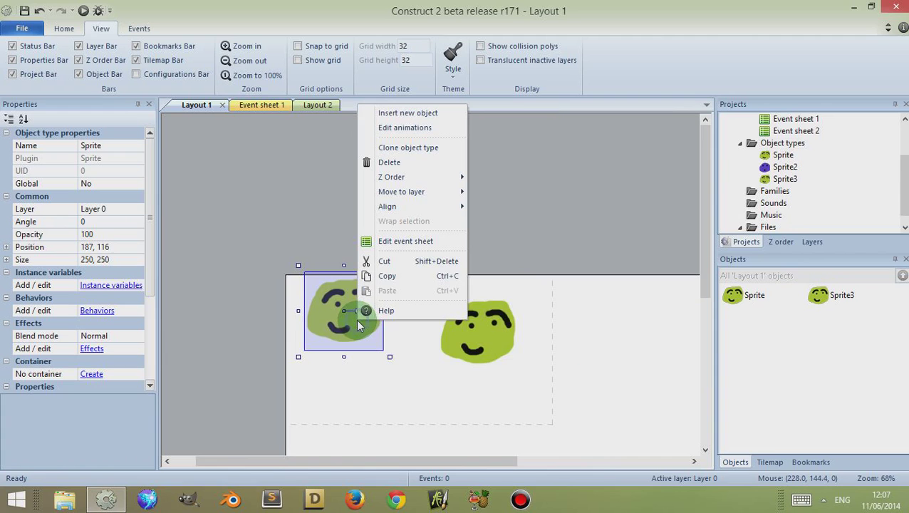
left_click(386, 277)
left_click(363, 369)
right_click(363, 368)
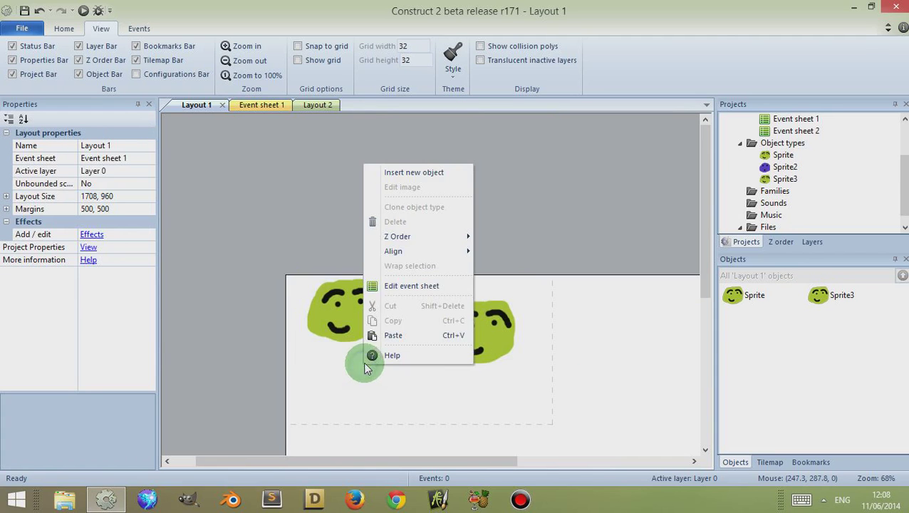
left_click(385, 335)
left_click(349, 381)
left_click_drag(348, 384, 352, 398)
- Snug the pasted copy up against the original and shift Sprite3 about 32 px right
left_click(347, 325)
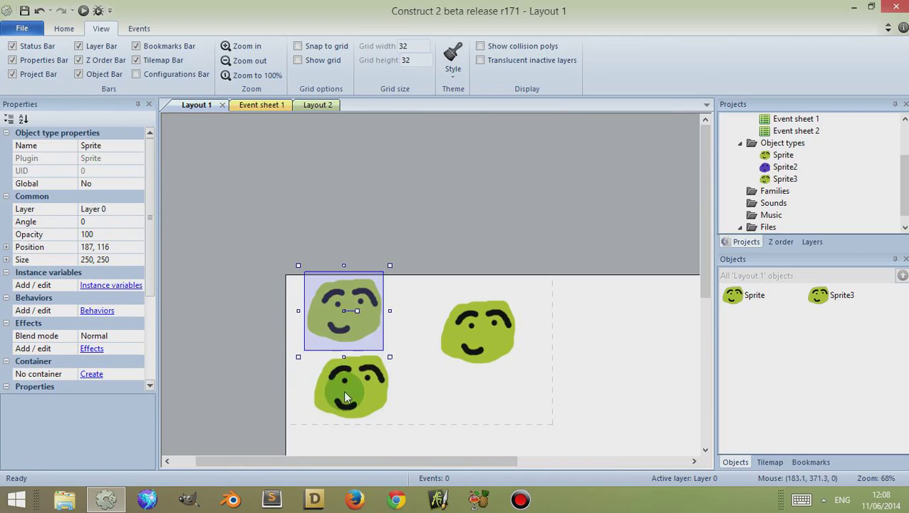
left_click(344, 386)
left_click(328, 324)
left_click(366, 381)
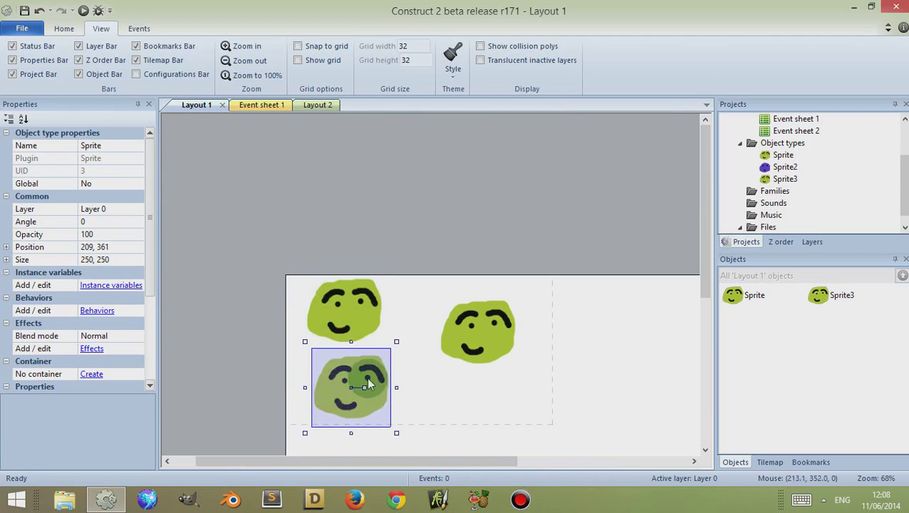
left_click(480, 330)
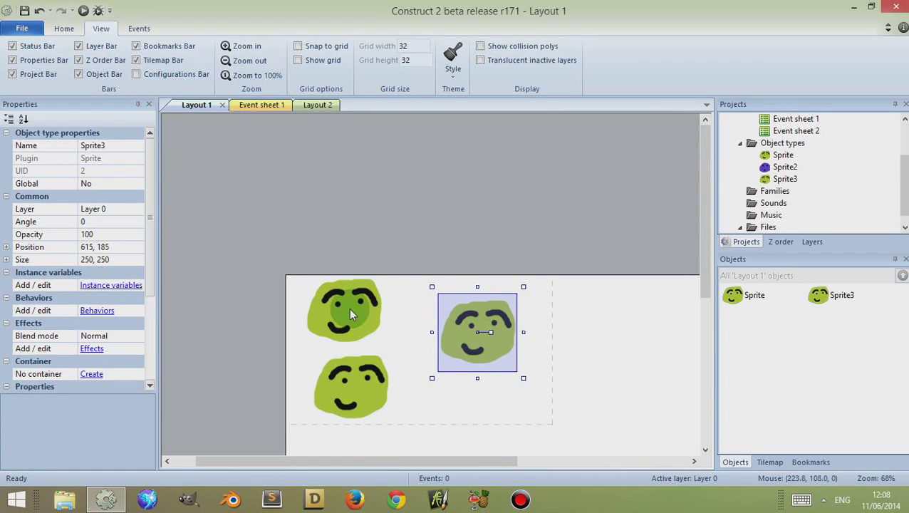
mouse_move(349, 393)
left_mouse_down()
mouse_move(343, 362)
mouse_move(348, 381)
left_mouse_up()
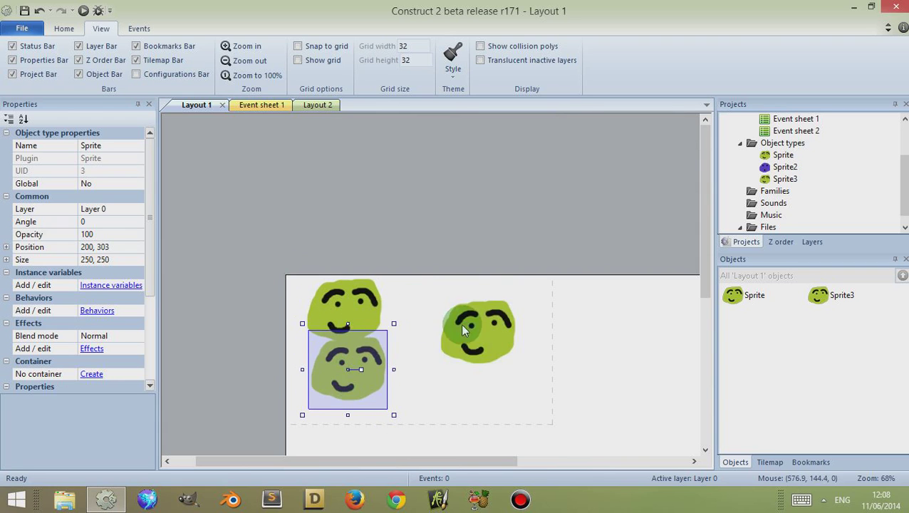
left_click_drag(461, 327, 484, 328)
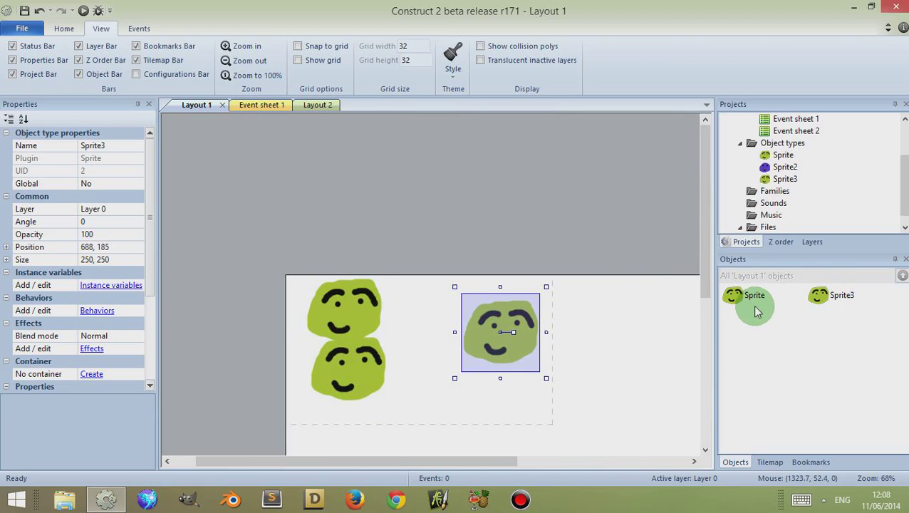
- Delete the lower pasted Sprite and nudge the remaining one down and right
left_click(481, 228)
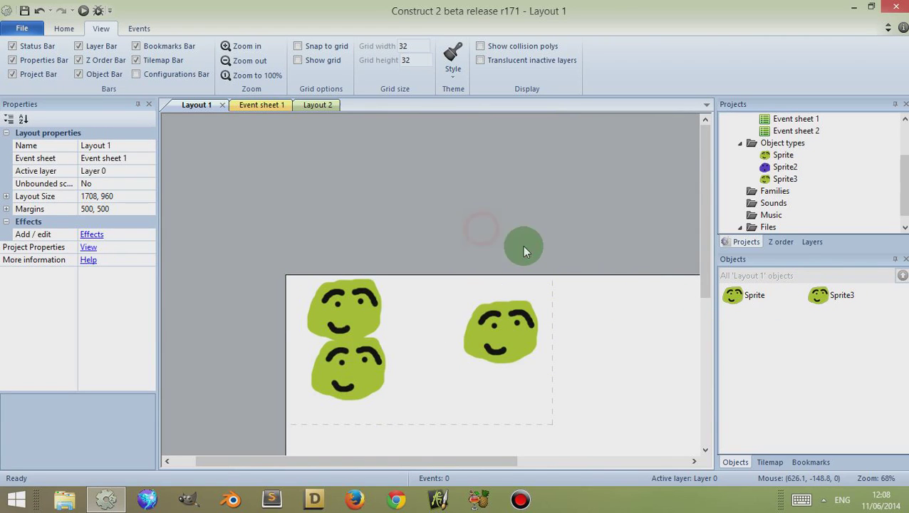
left_click(739, 262)
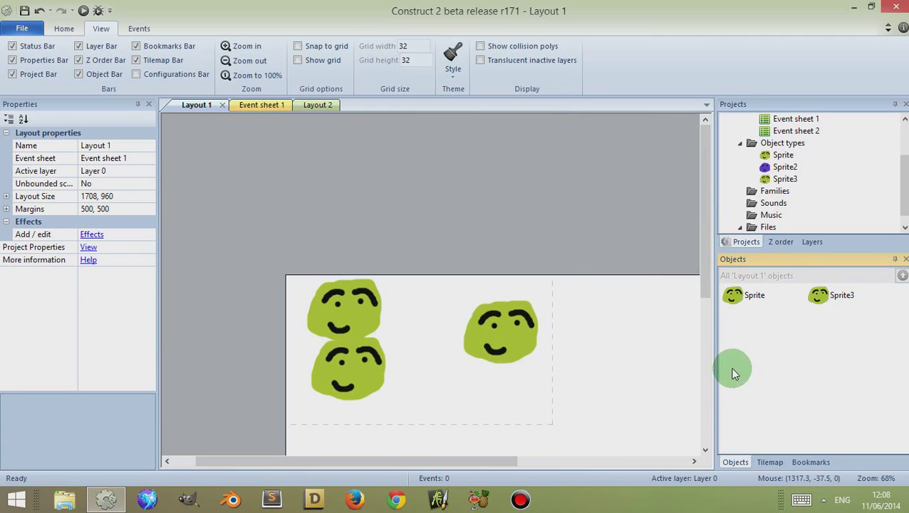
right_click(343, 367)
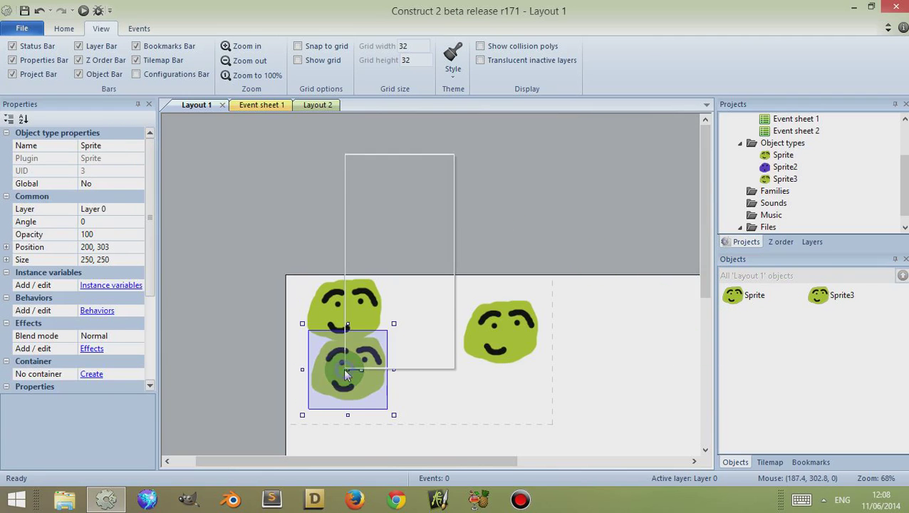
left_click(375, 214)
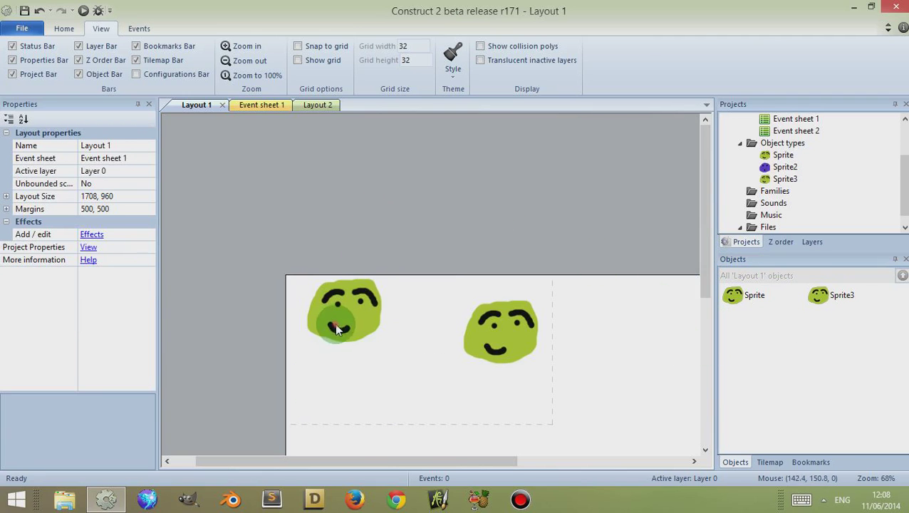
left_click_drag(336, 324, 368, 346)
- Open Sprite's image from the Objects bar, undoing an accidental black dot
double_click(370, 352)
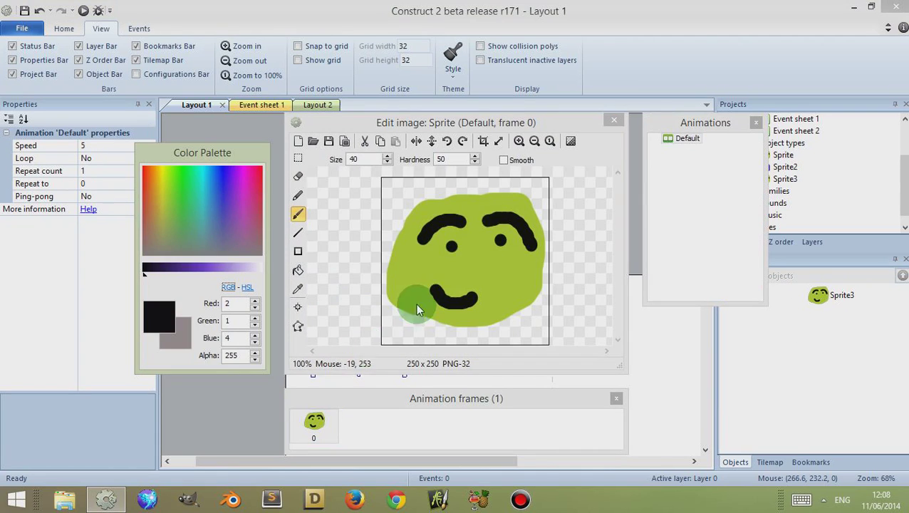
left_click(617, 123)
left_click(752, 302)
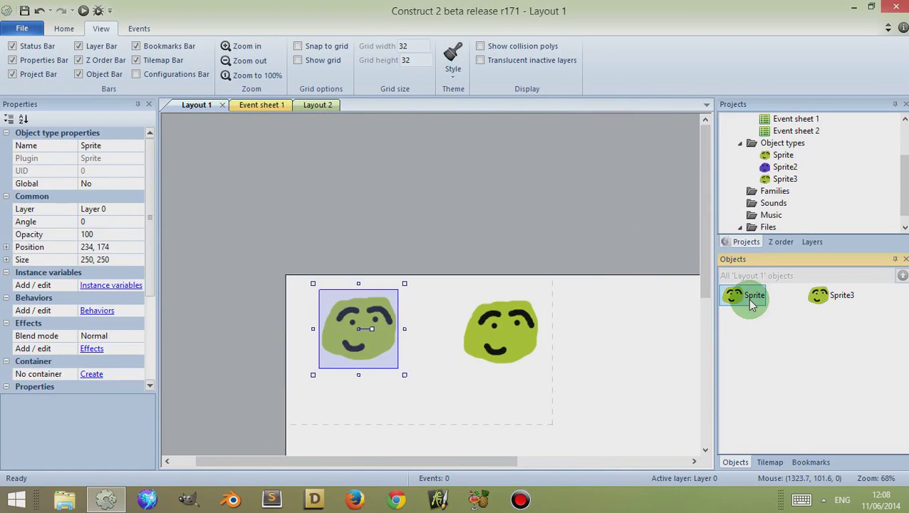
double_click(752, 303)
left_click(470, 262)
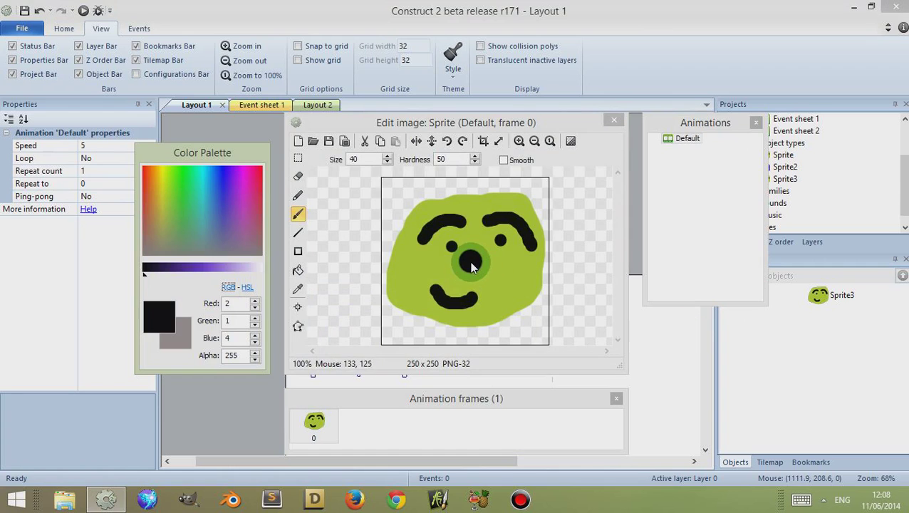
key("ctrl+z")
- Fill the green face with a dark purple shade and close the image editor
left_click(298, 270)
left_click(219, 268)
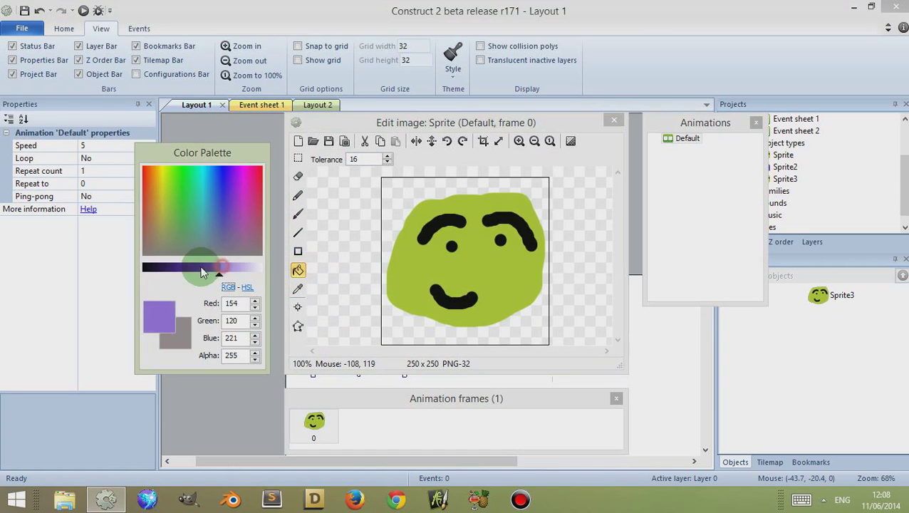
left_click(201, 273)
left_click(457, 271)
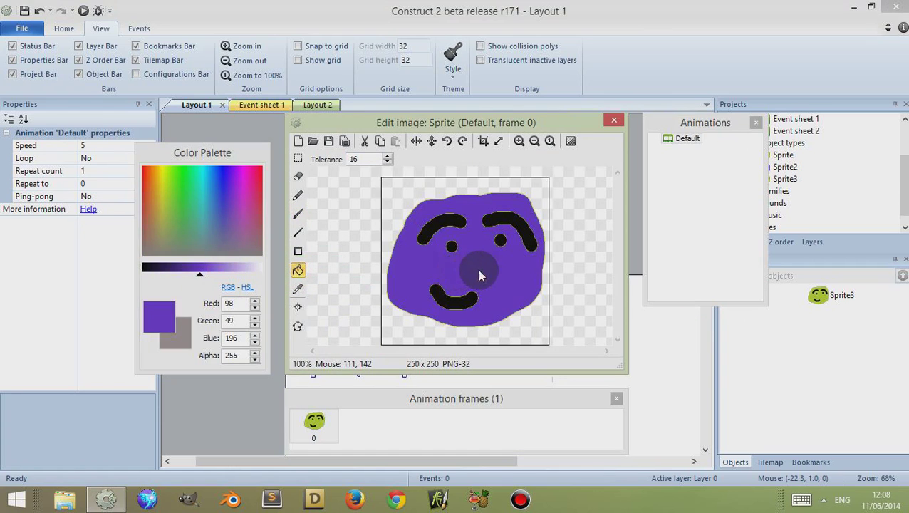
left_click(299, 271)
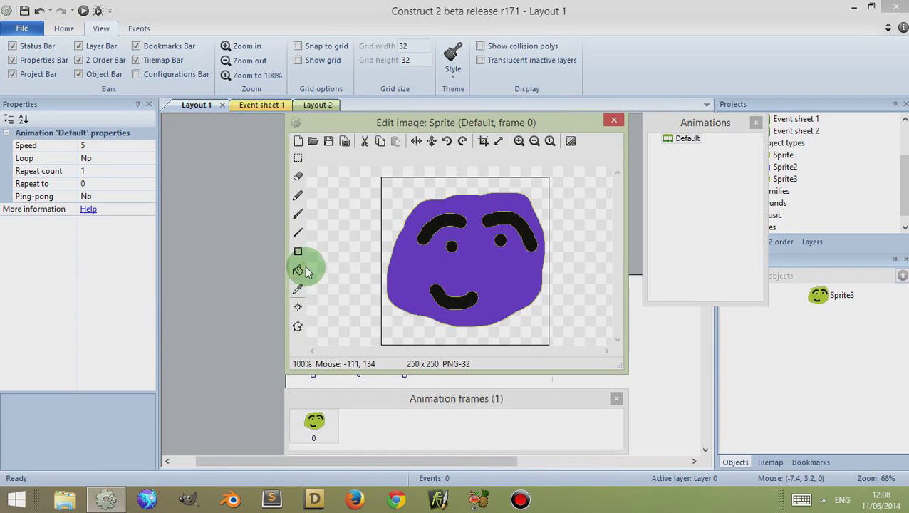
left_click(298, 270)
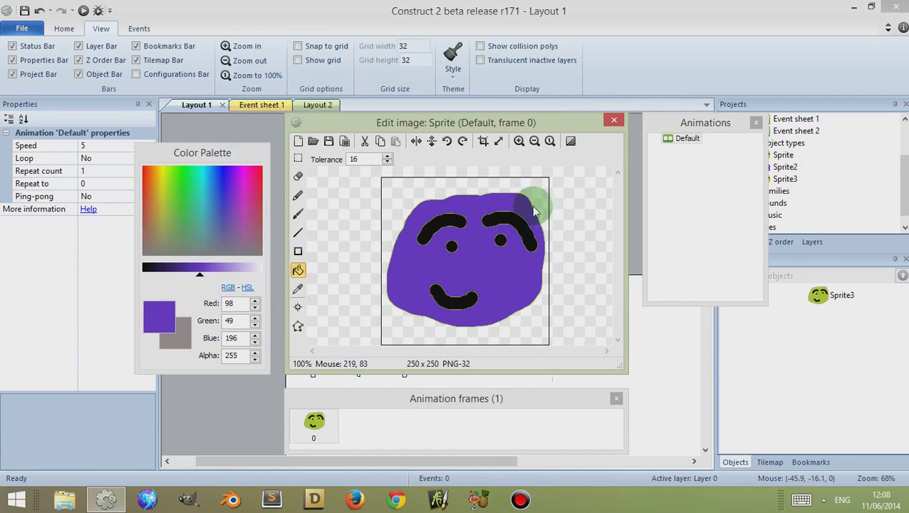
left_click(614, 123)
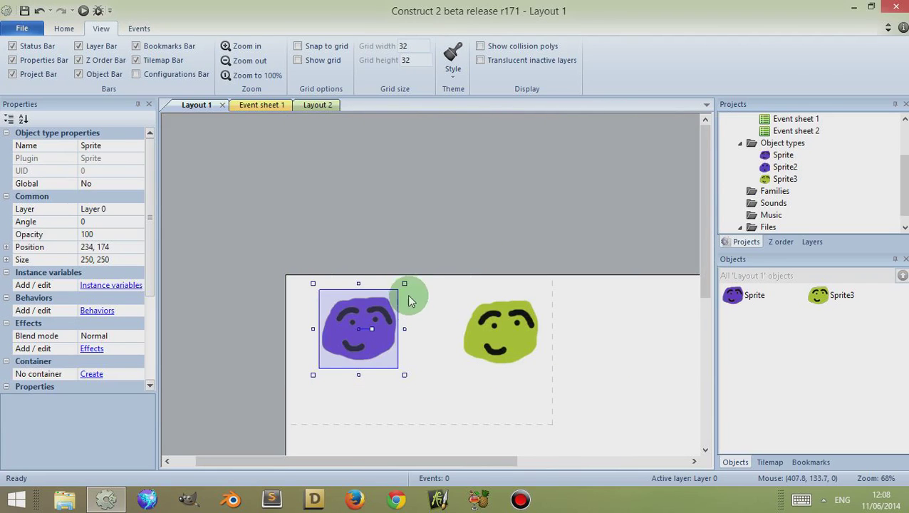
left_click_drag(405, 282, 385, 300)
left_click(443, 269)
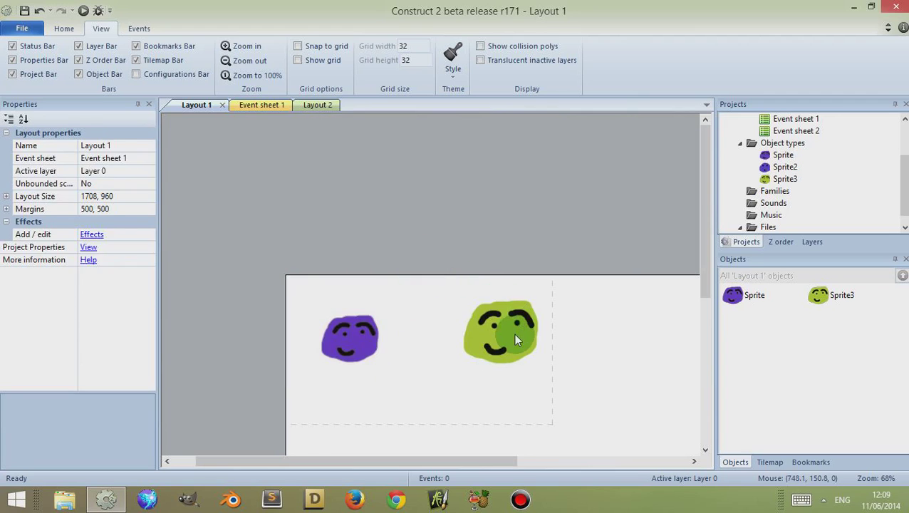
left_click_drag(512, 335, 364, 339)
left_click(344, 192)
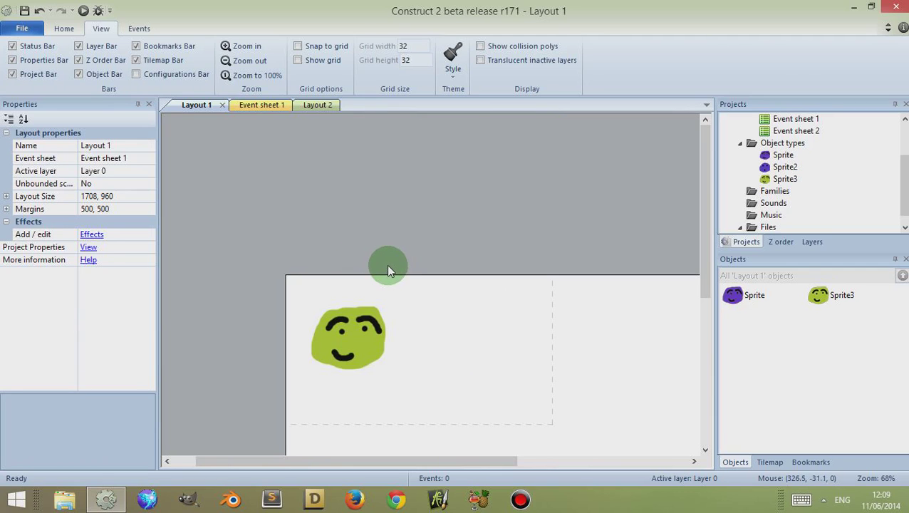
scroll(390, 270, "down", 1)
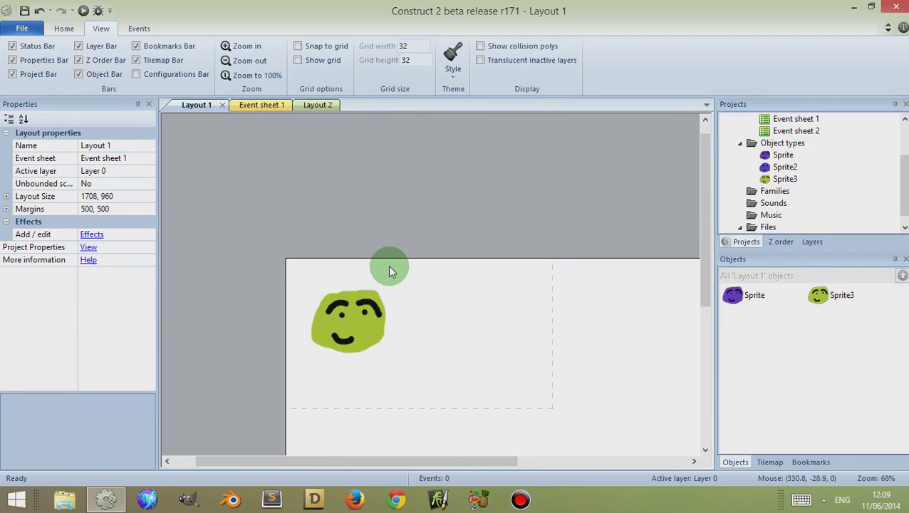
left_click(349, 323)
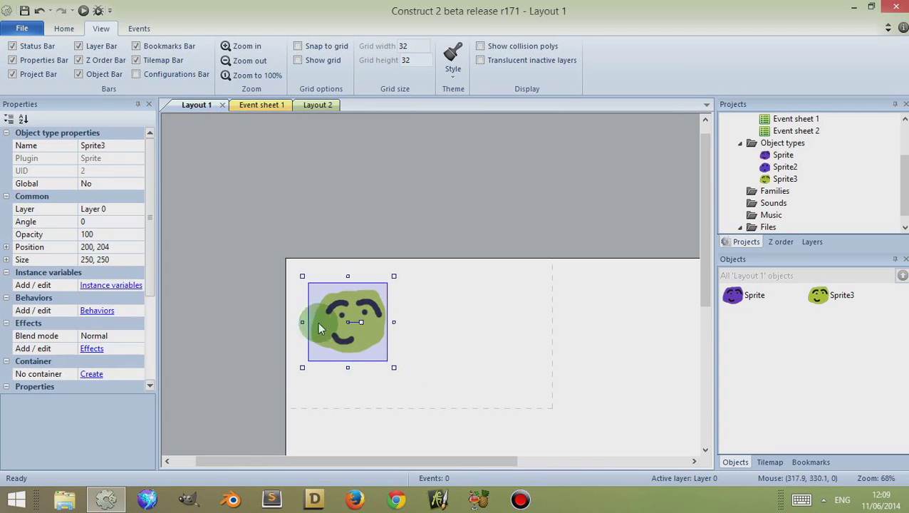
left_click(242, 285)
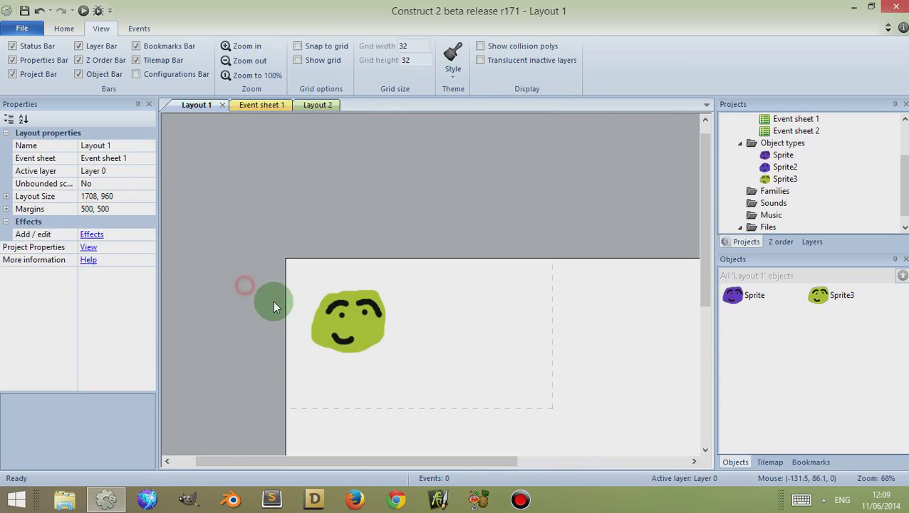
left_click(353, 322)
left_click(354, 225)
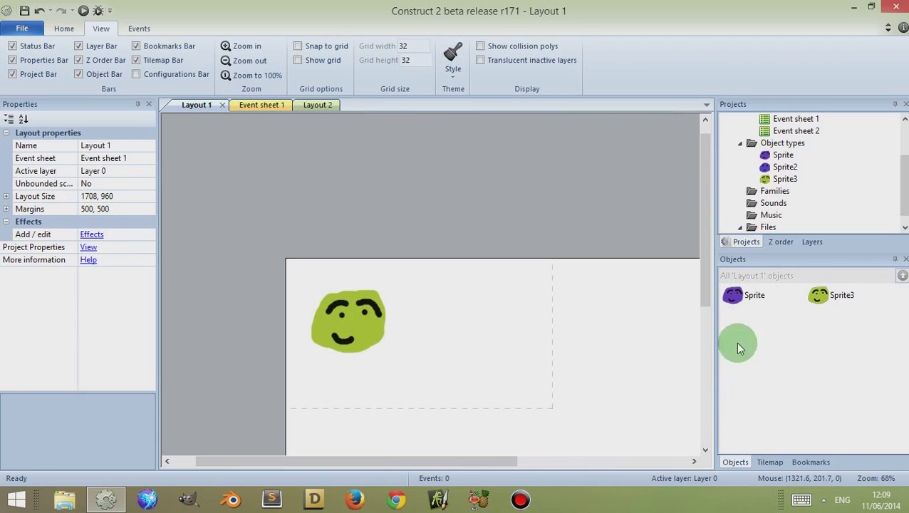
- Set the purple Sprite's position to 305, 206, then drag it further right of the blob
left_click(755, 298)
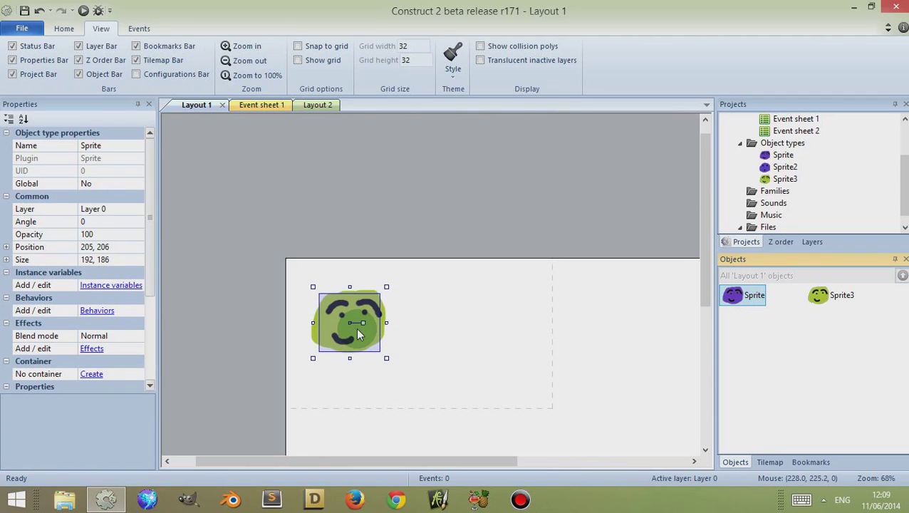
key("Right")
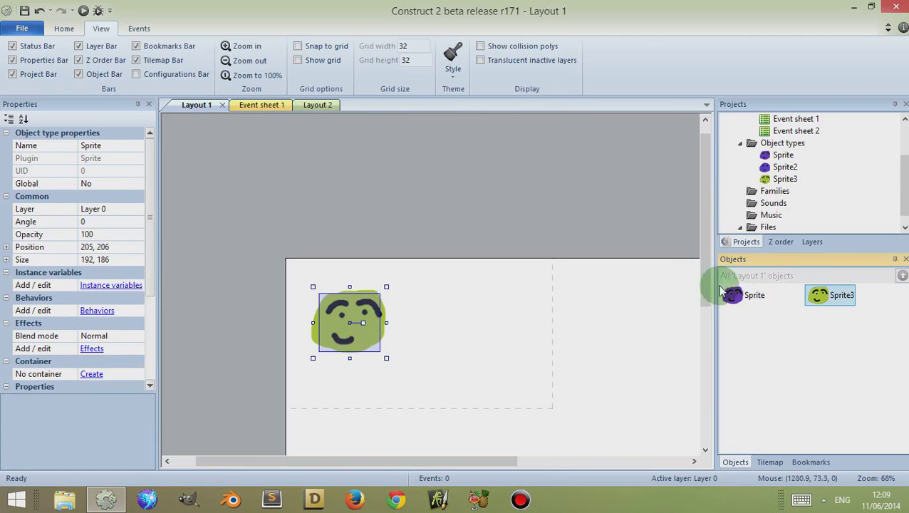
left_click(744, 295)
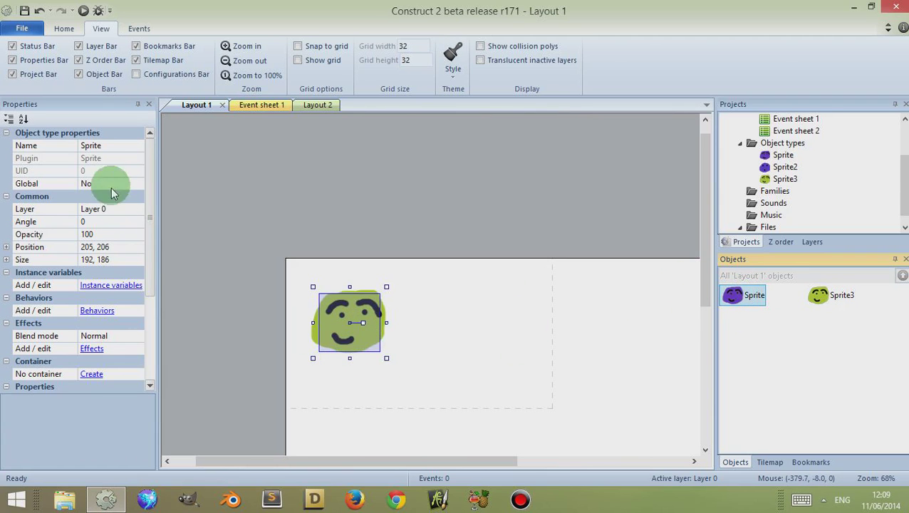
left_click(96, 248)
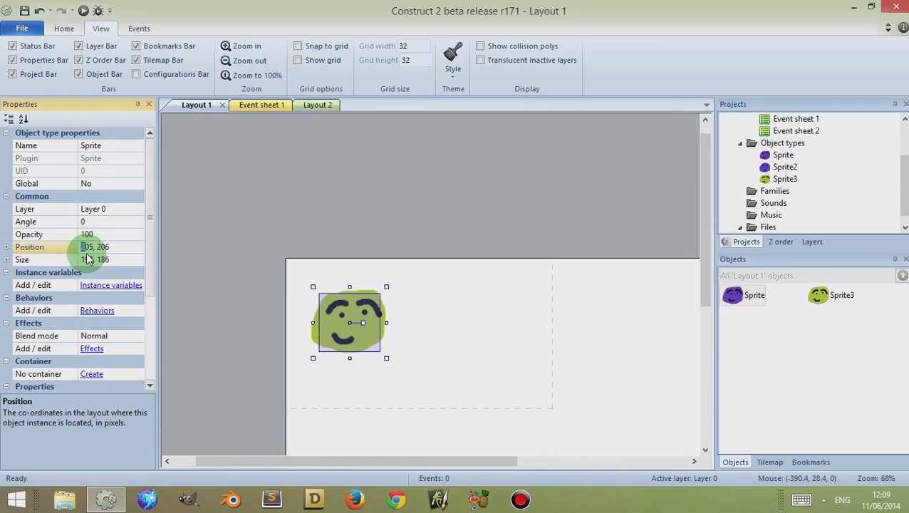
type("3")
key("Return")
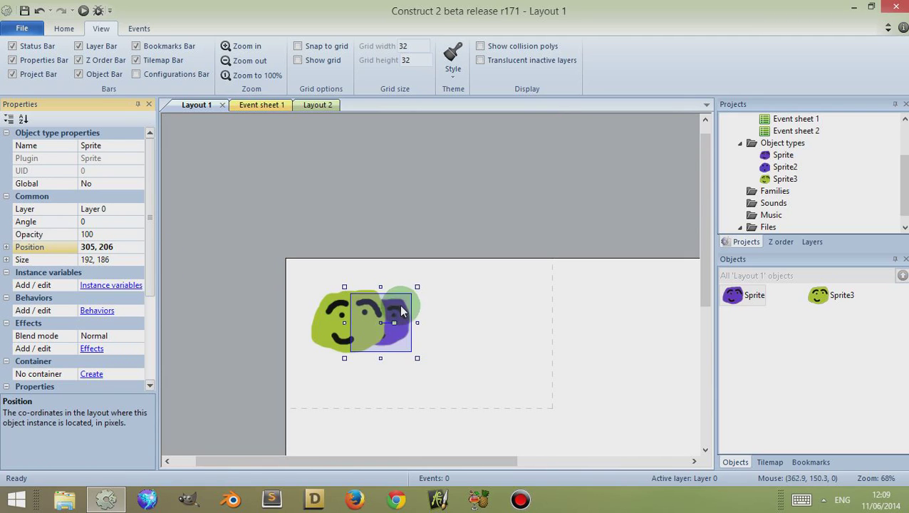
left_click_drag(402, 311, 475, 299)
left_click(407, 246)
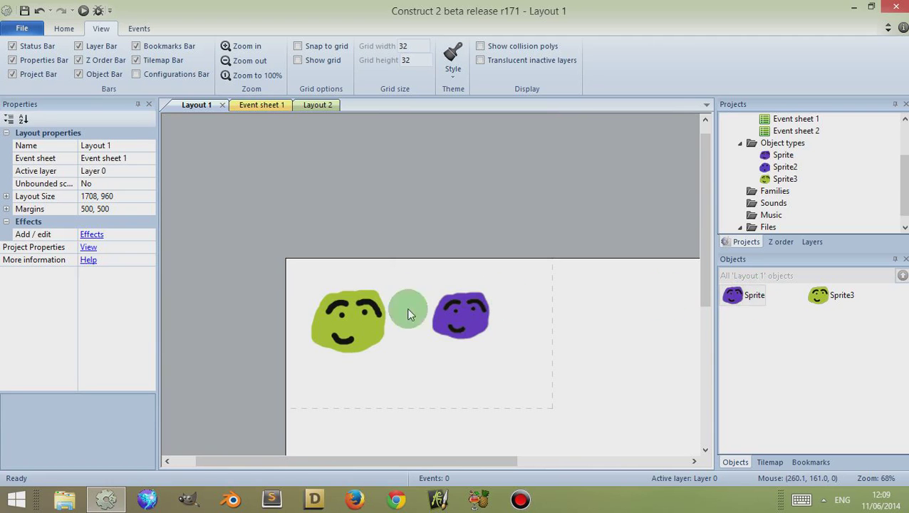
- Change the Sprite3 object type's Name property to greenBlobWithSmile
double_click(754, 302)
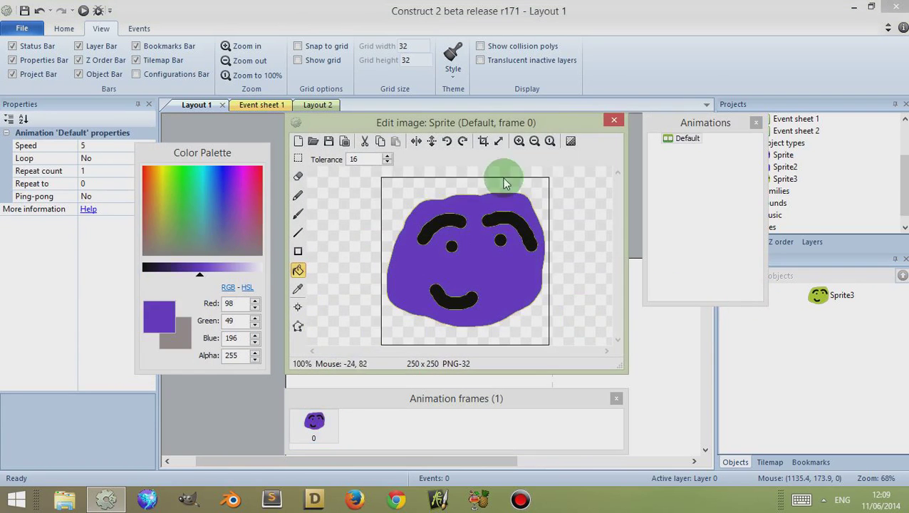
left_click(612, 120)
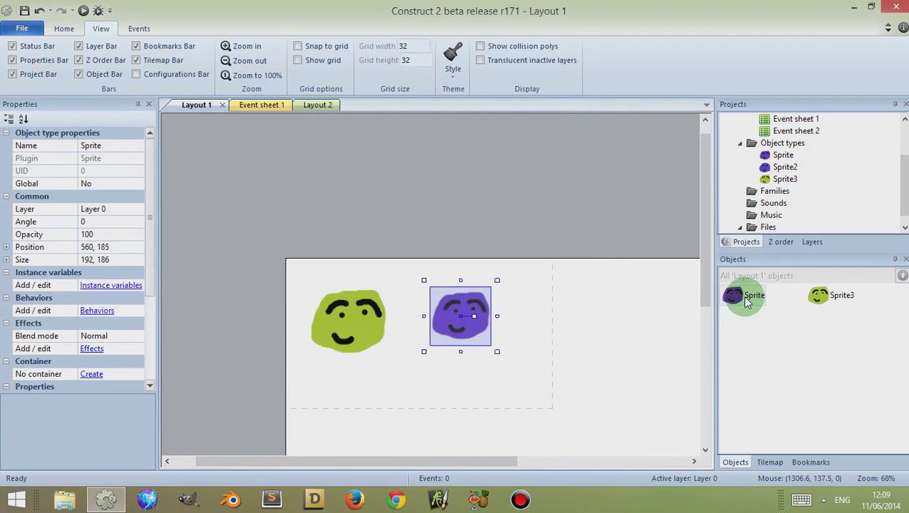
left_click(830, 298)
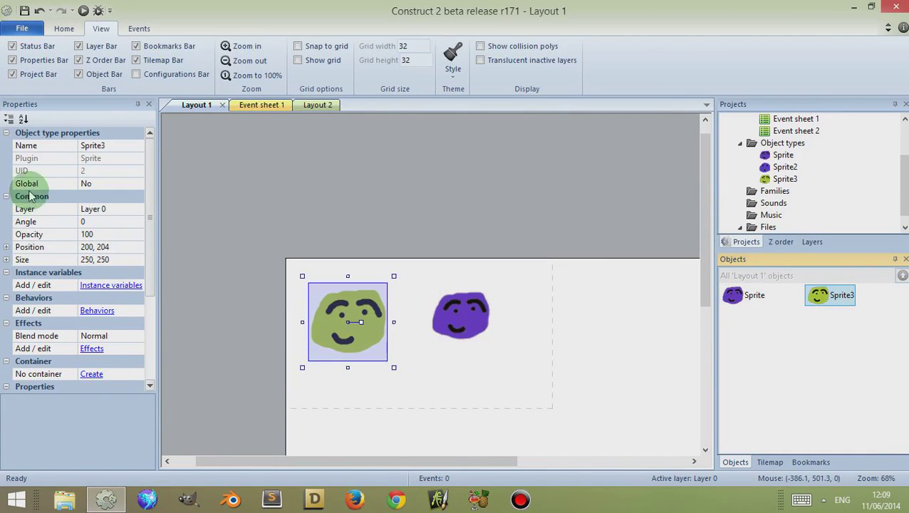
left_click(93, 146)
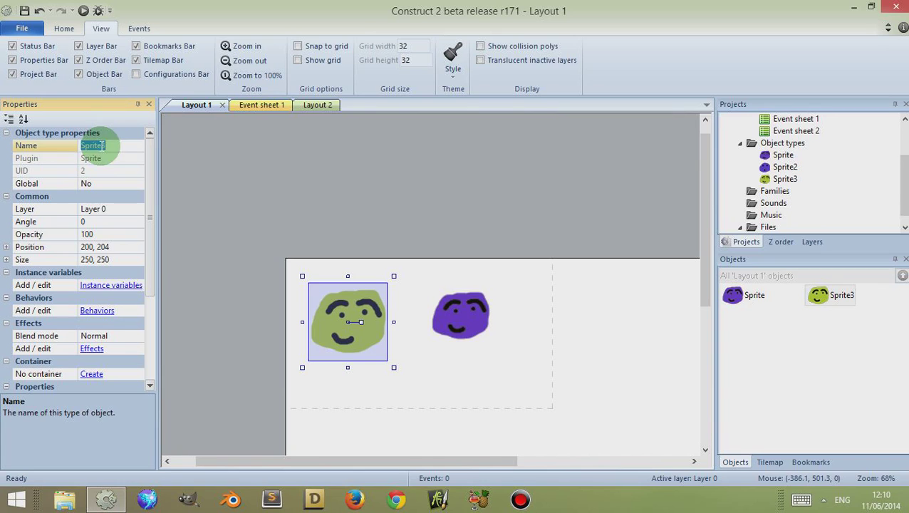
type("gr")
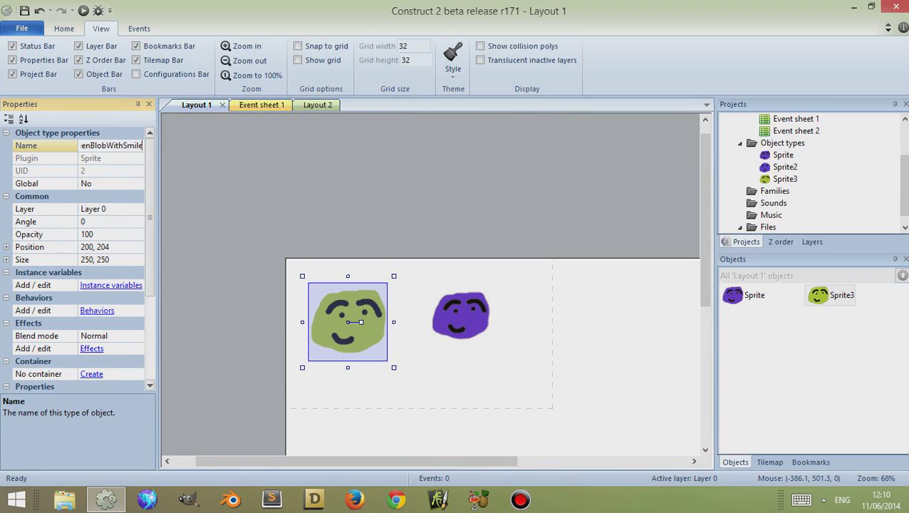
type("eenBlobWithSmile")
left_click(314, 182)
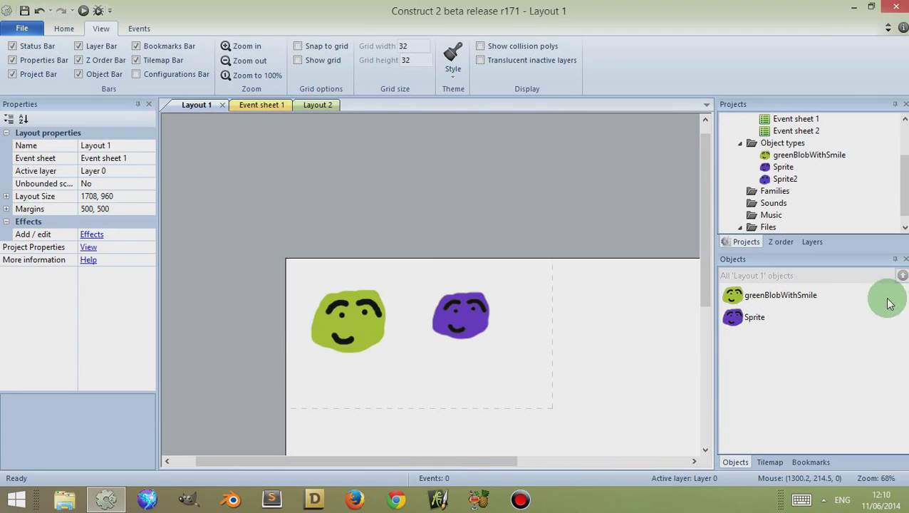
- Float the Objects bar, toggle its Auto Hide pin, and re-dock it with the Projects bar
left_click(902, 278)
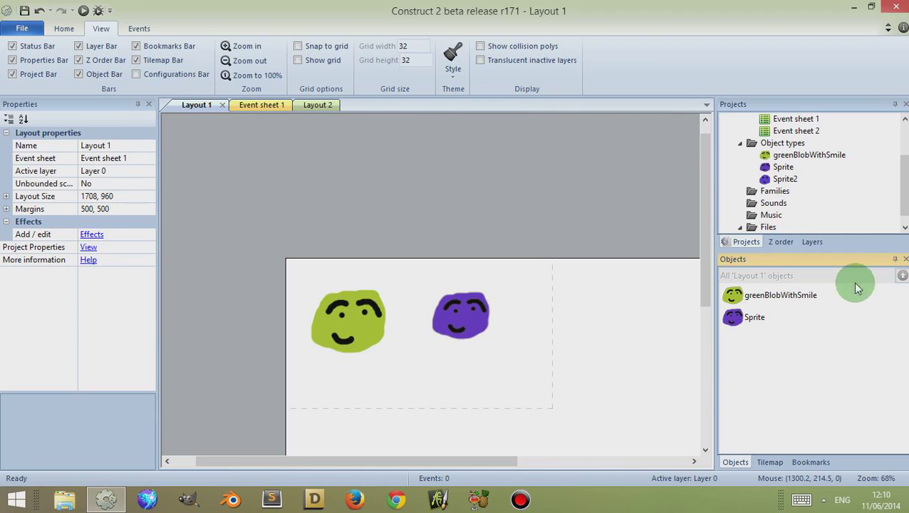
left_click_drag(821, 258, 892, 294)
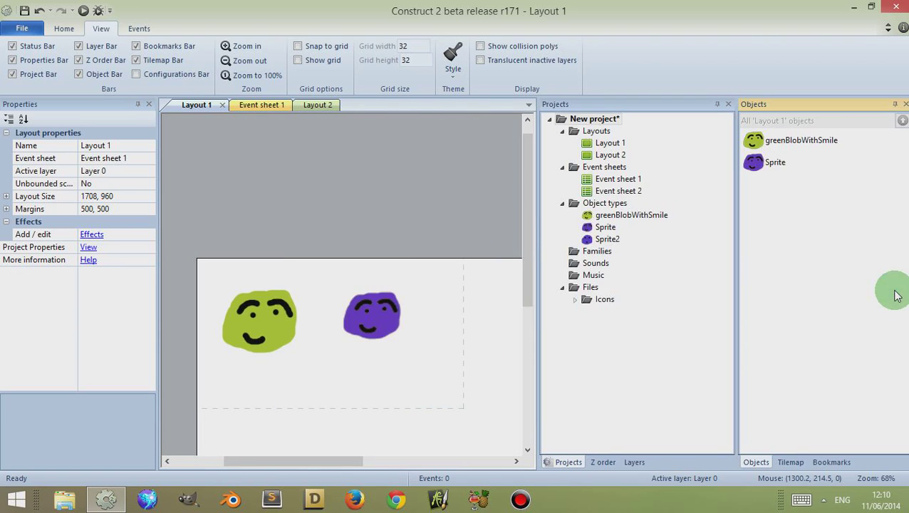
left_click(895, 105)
mouse_move(898, 117)
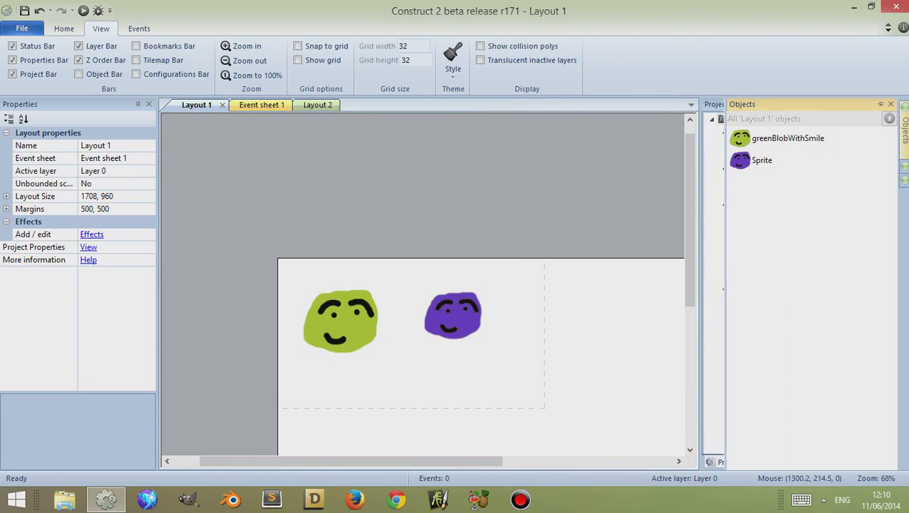
left_click(880, 105)
left_click_drag(866, 110, 811, 305)
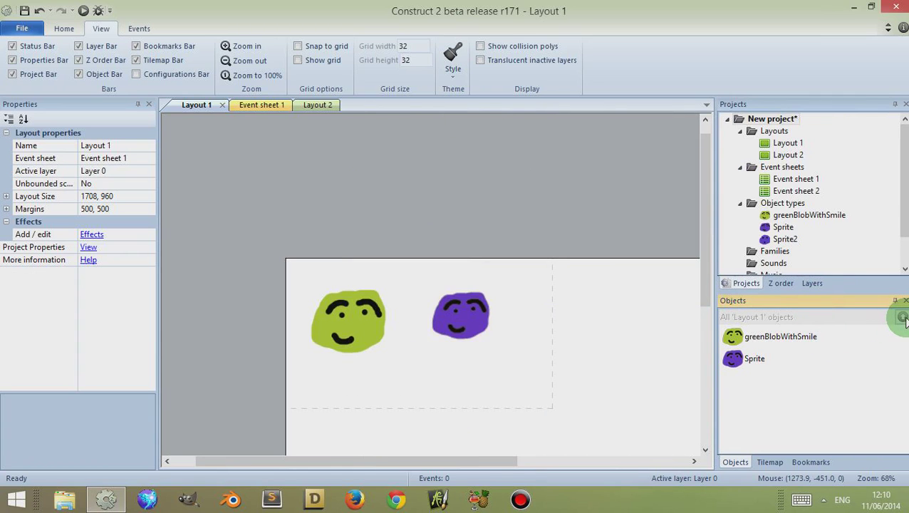
- Add a New folder subfolder under Object types and drag greenBlobWithSmile into it
left_click(776, 203)
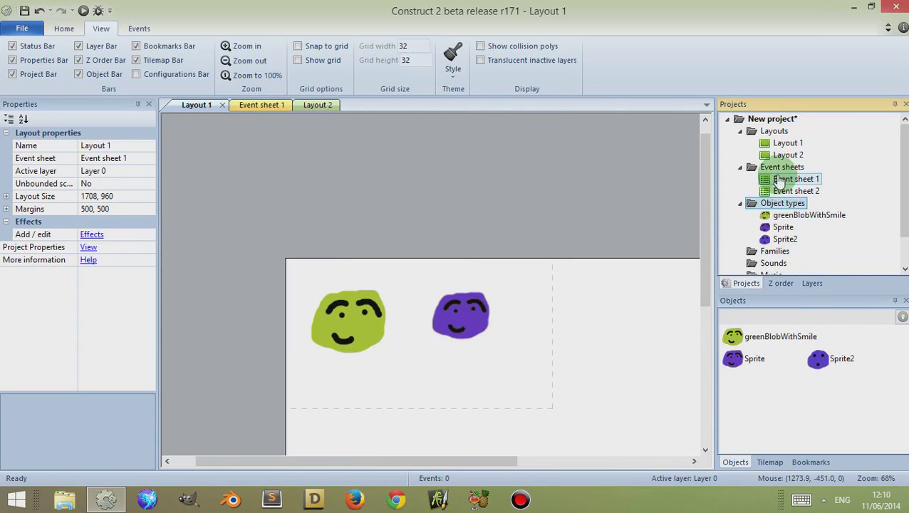
left_click(776, 204)
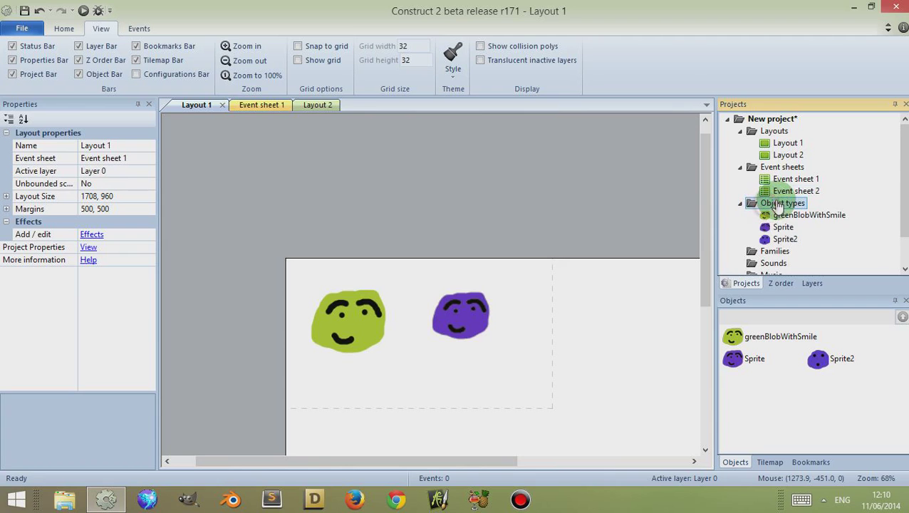
left_click(795, 213)
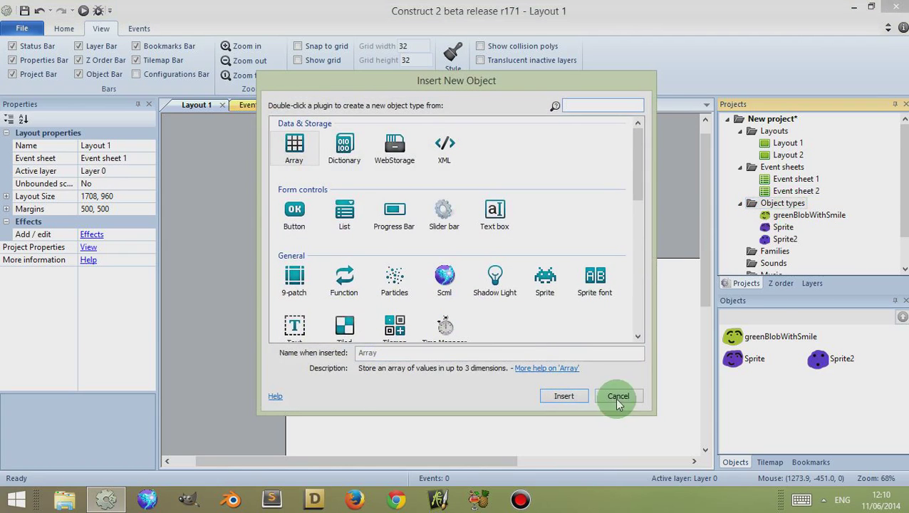
left_click(614, 397)
right_click(781, 210)
left_click(783, 229)
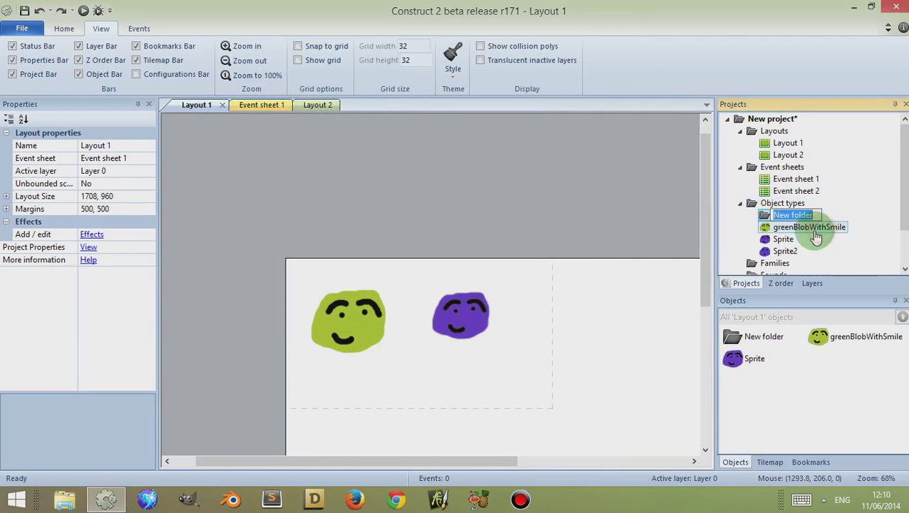
left_click_drag(794, 226, 792, 216)
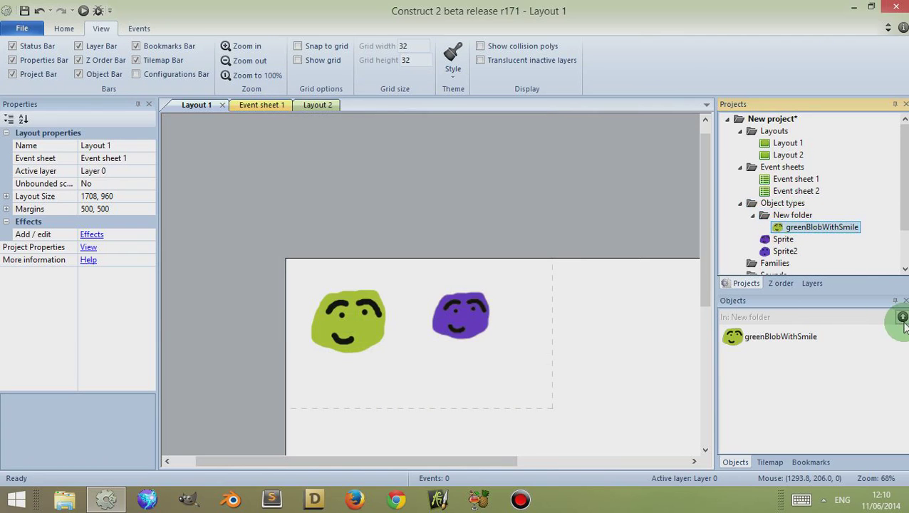
- Check greenBlobWithSmile inside New folder, then return to the top-level Layout 1 object list
left_click(841, 383)
left_click(760, 337)
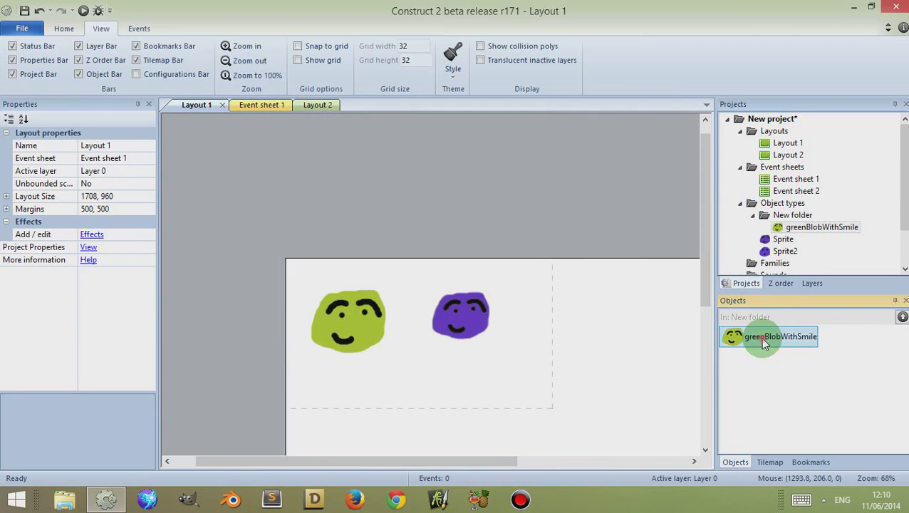
left_click(795, 226)
left_click(849, 358)
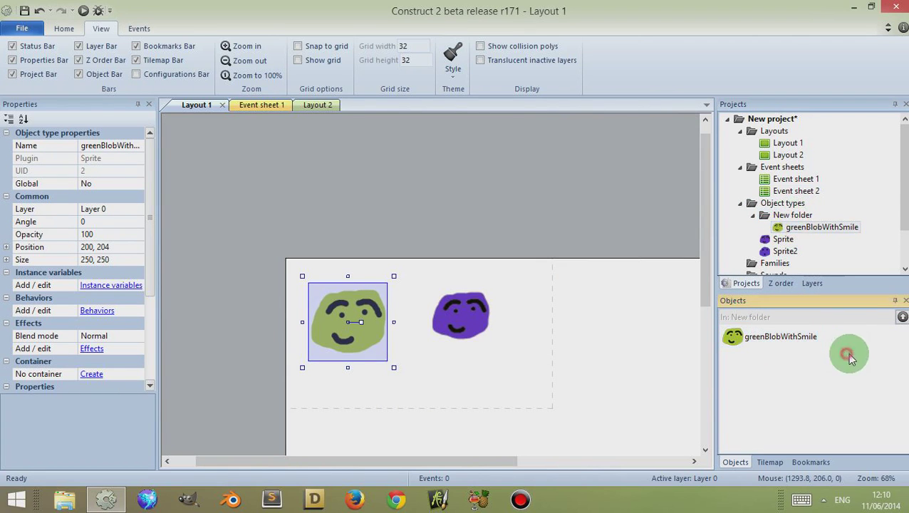
left_click(902, 317)
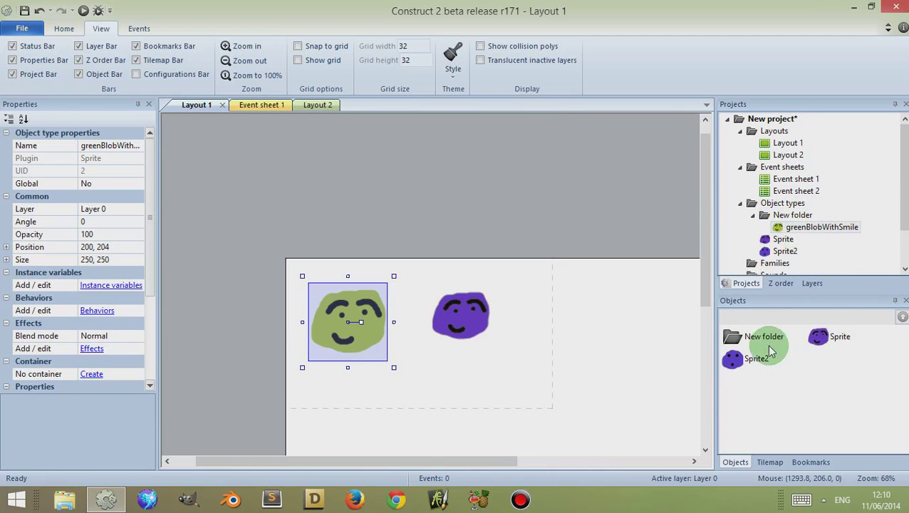
left_click(781, 209)
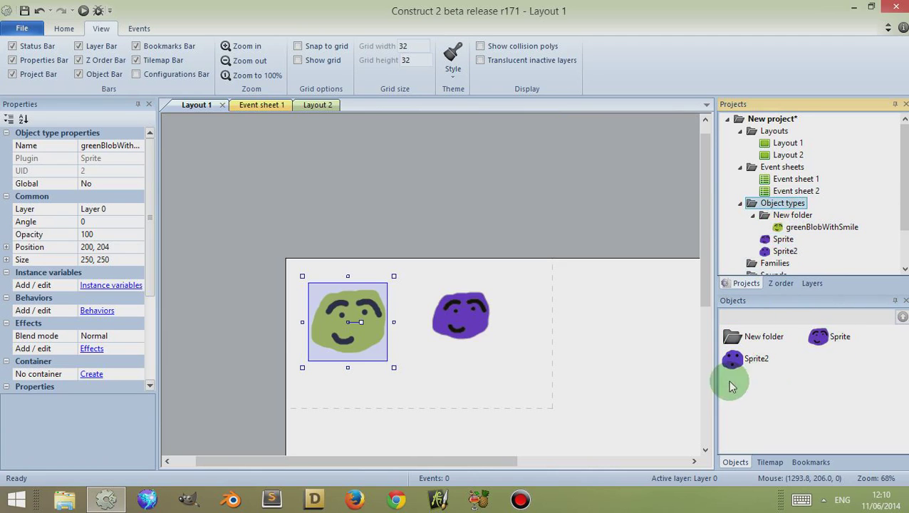
left_click(821, 407)
left_click(315, 243)
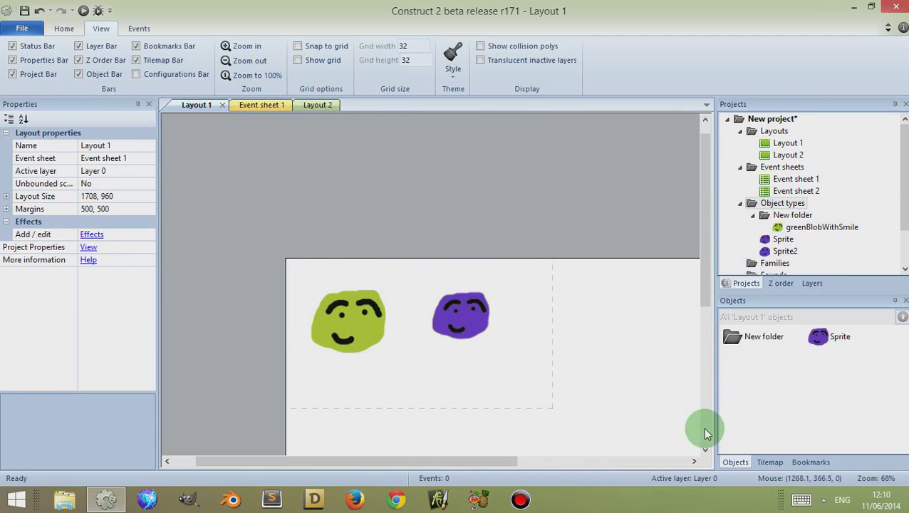